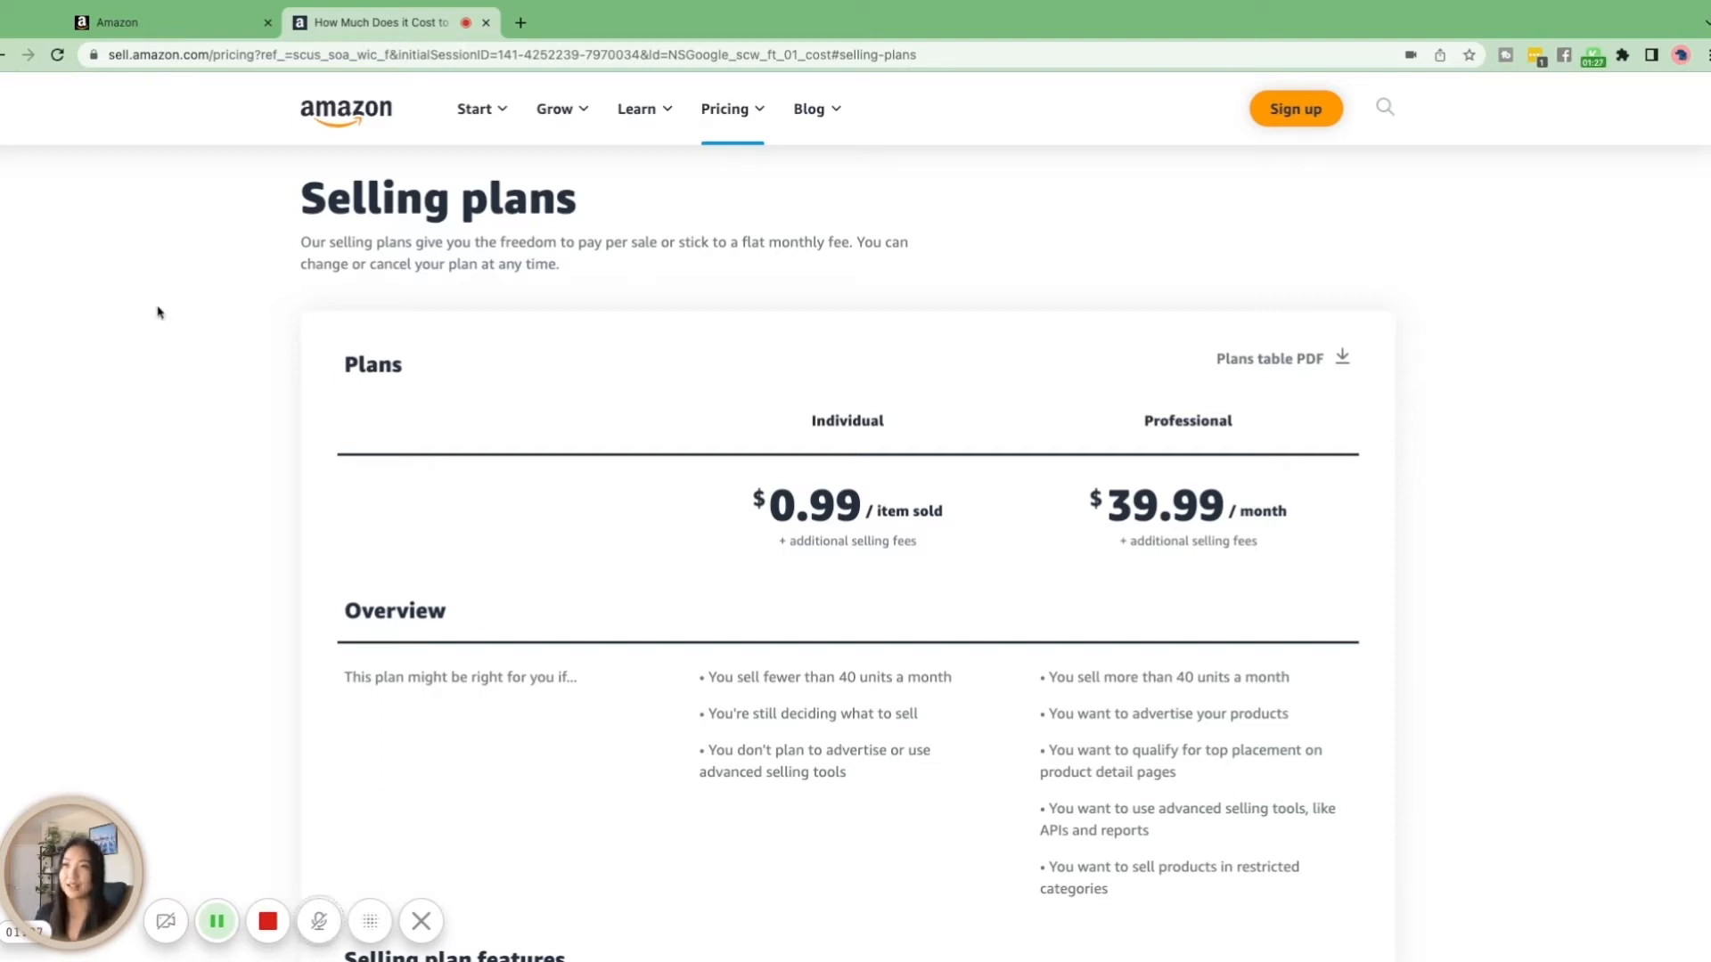
# Return to the Seller Central start page and begin the seller account registration
pyautogui.click(195, 27)
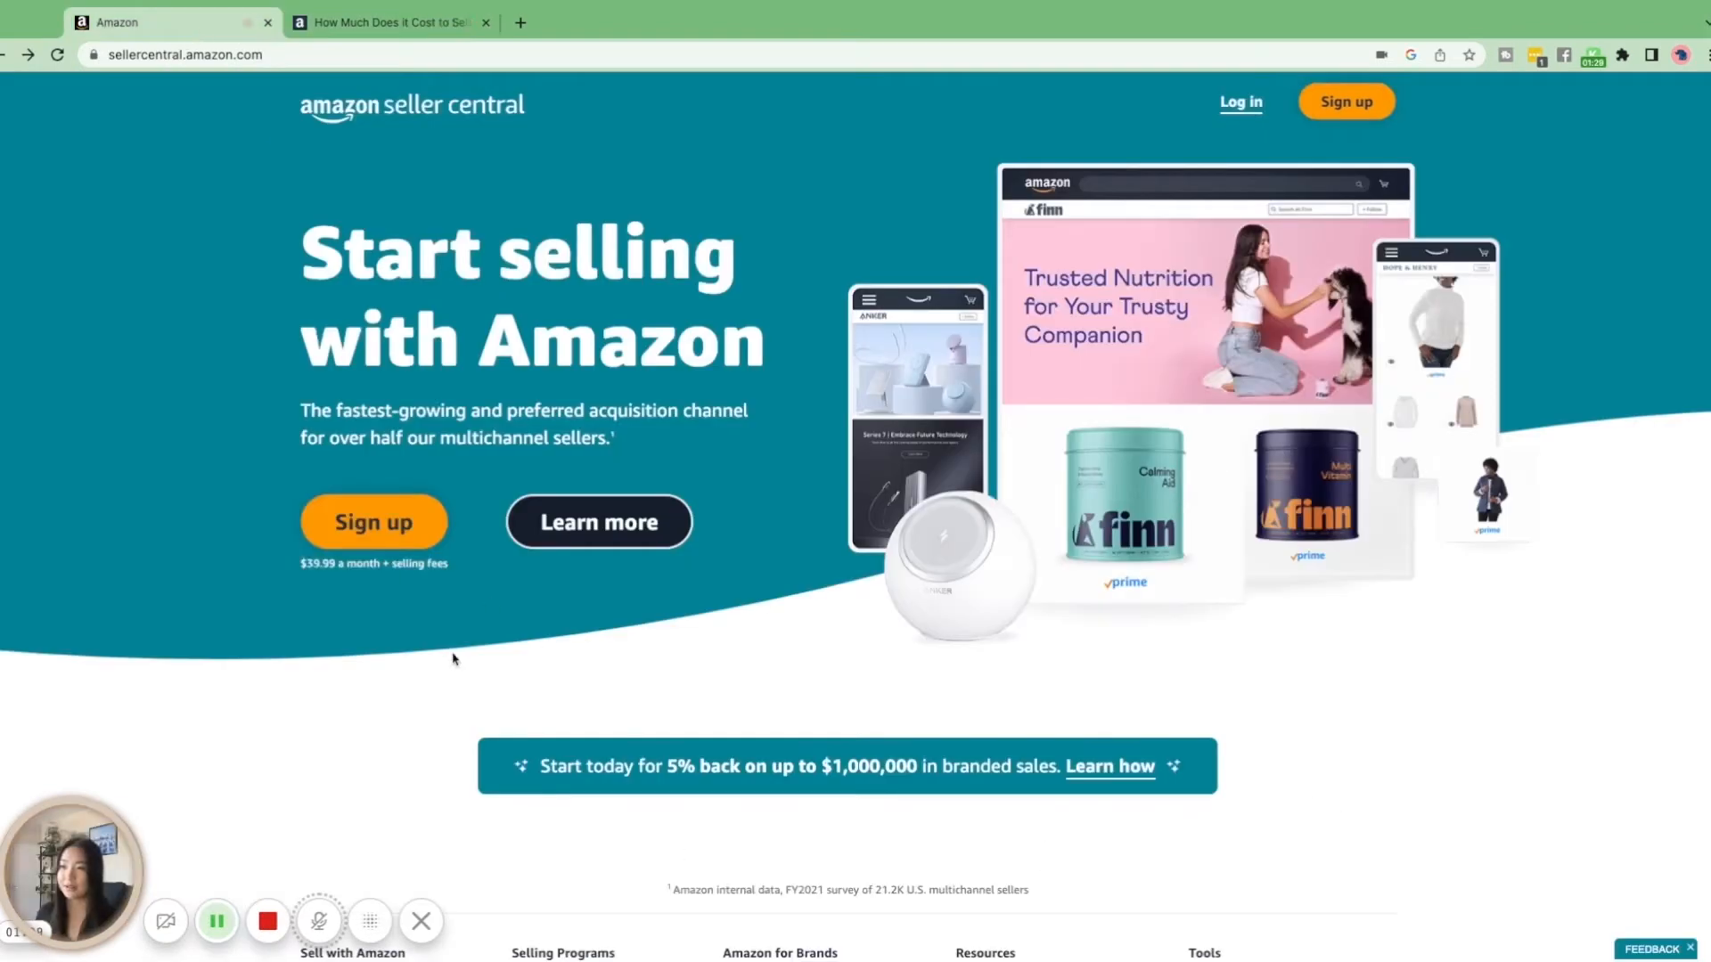
pyautogui.click(381, 526)
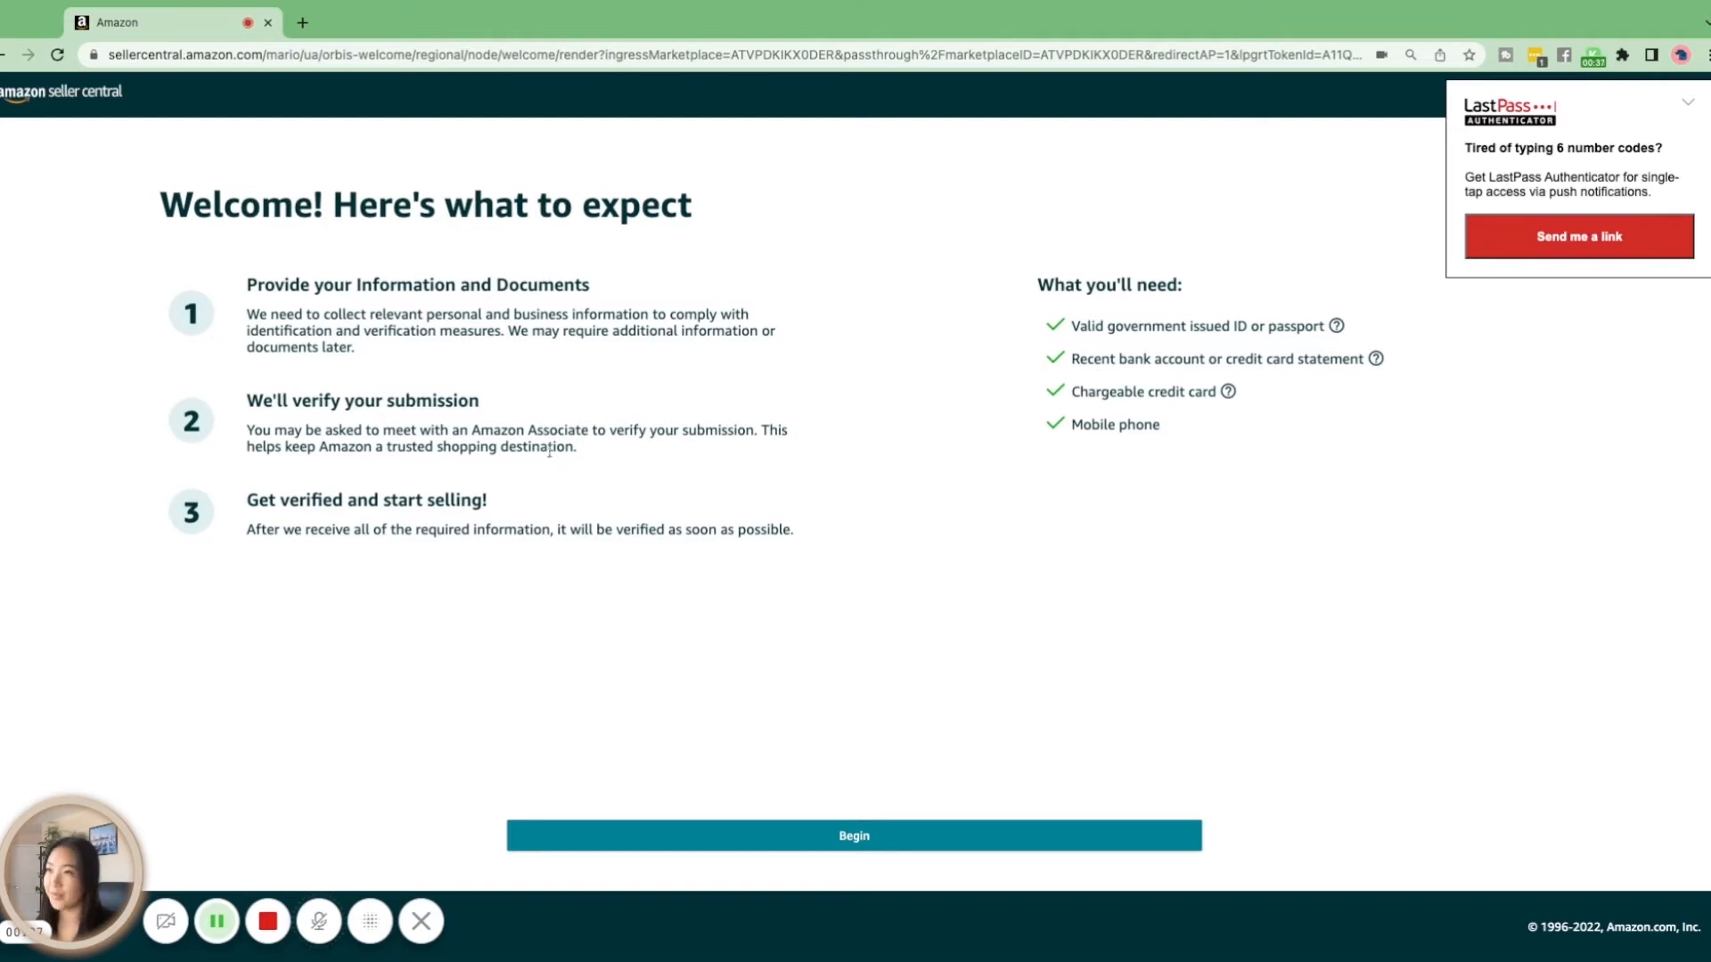
pyautogui.click(855, 837)
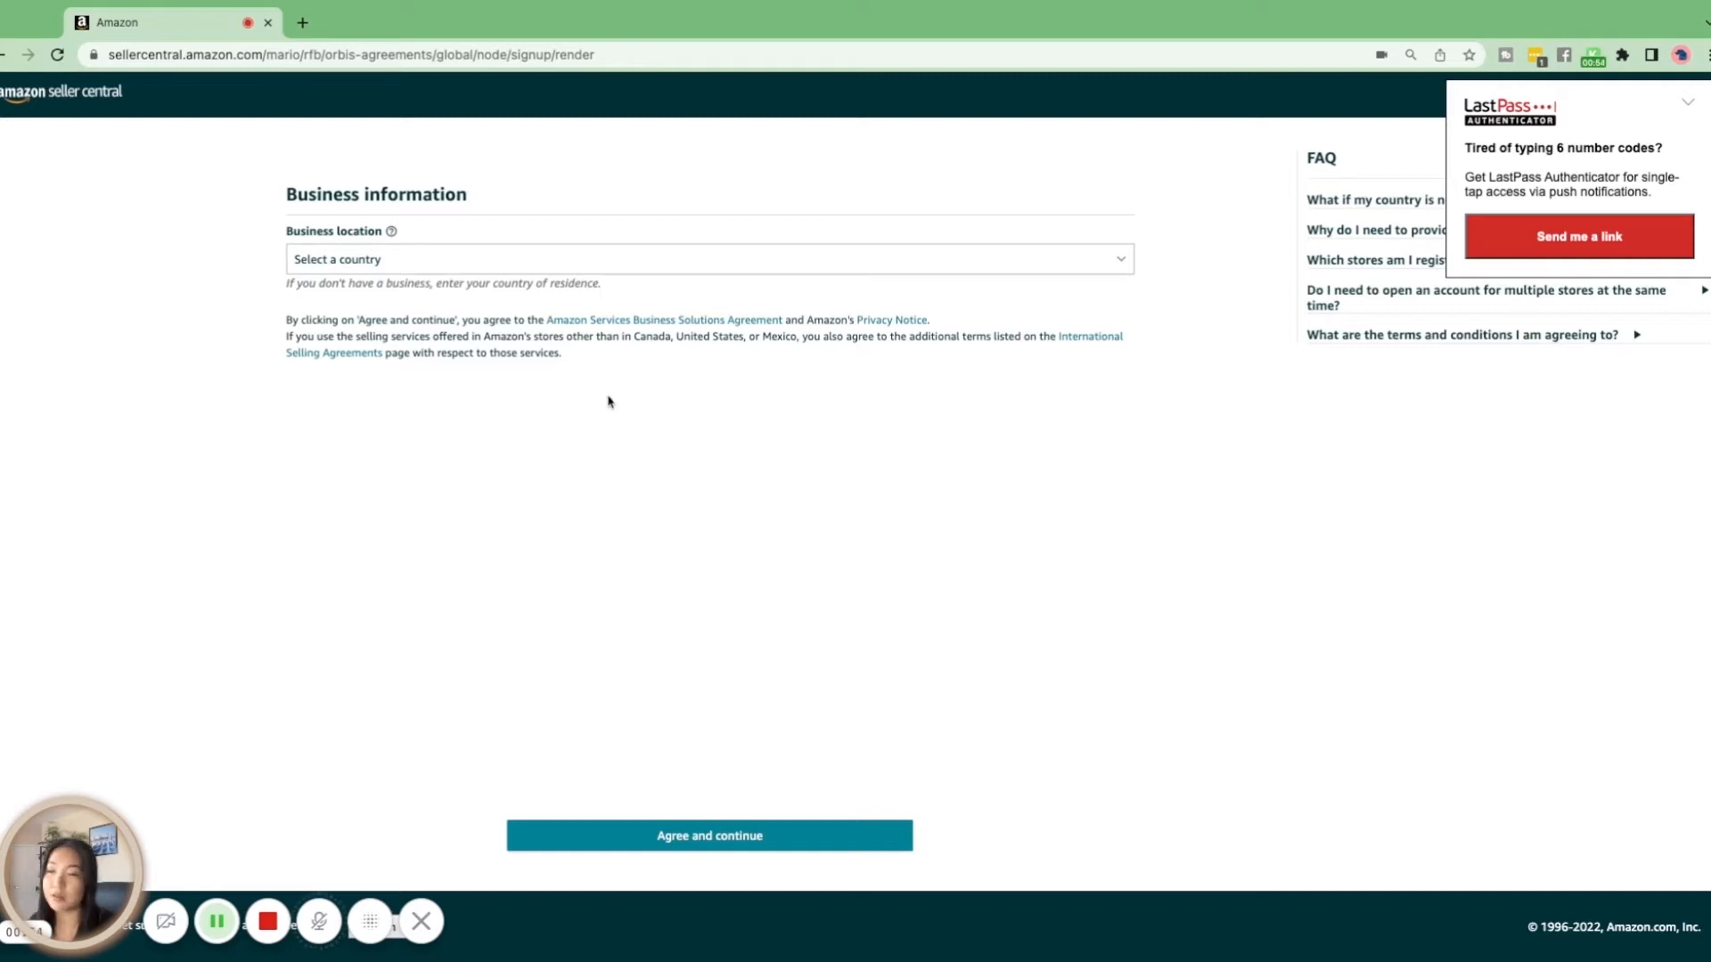
# Set the business location to Canada and the business type to "None, I am an individual"
pyautogui.click(453, 271)
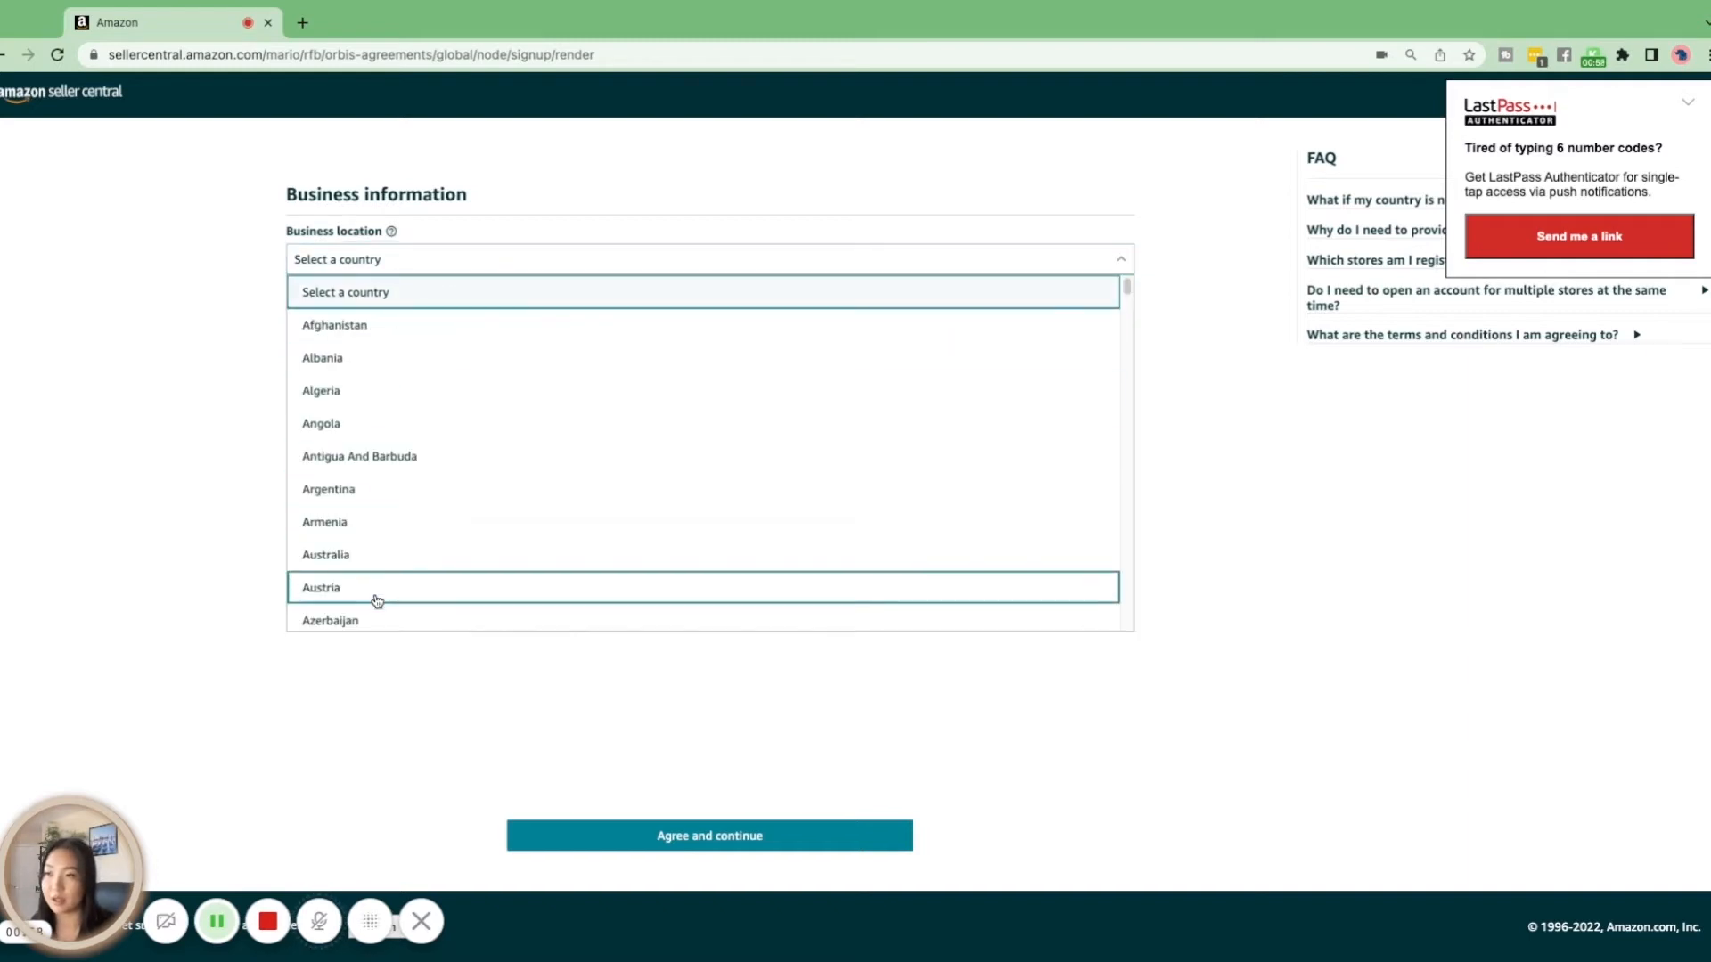
pyautogui.click(202, 490)
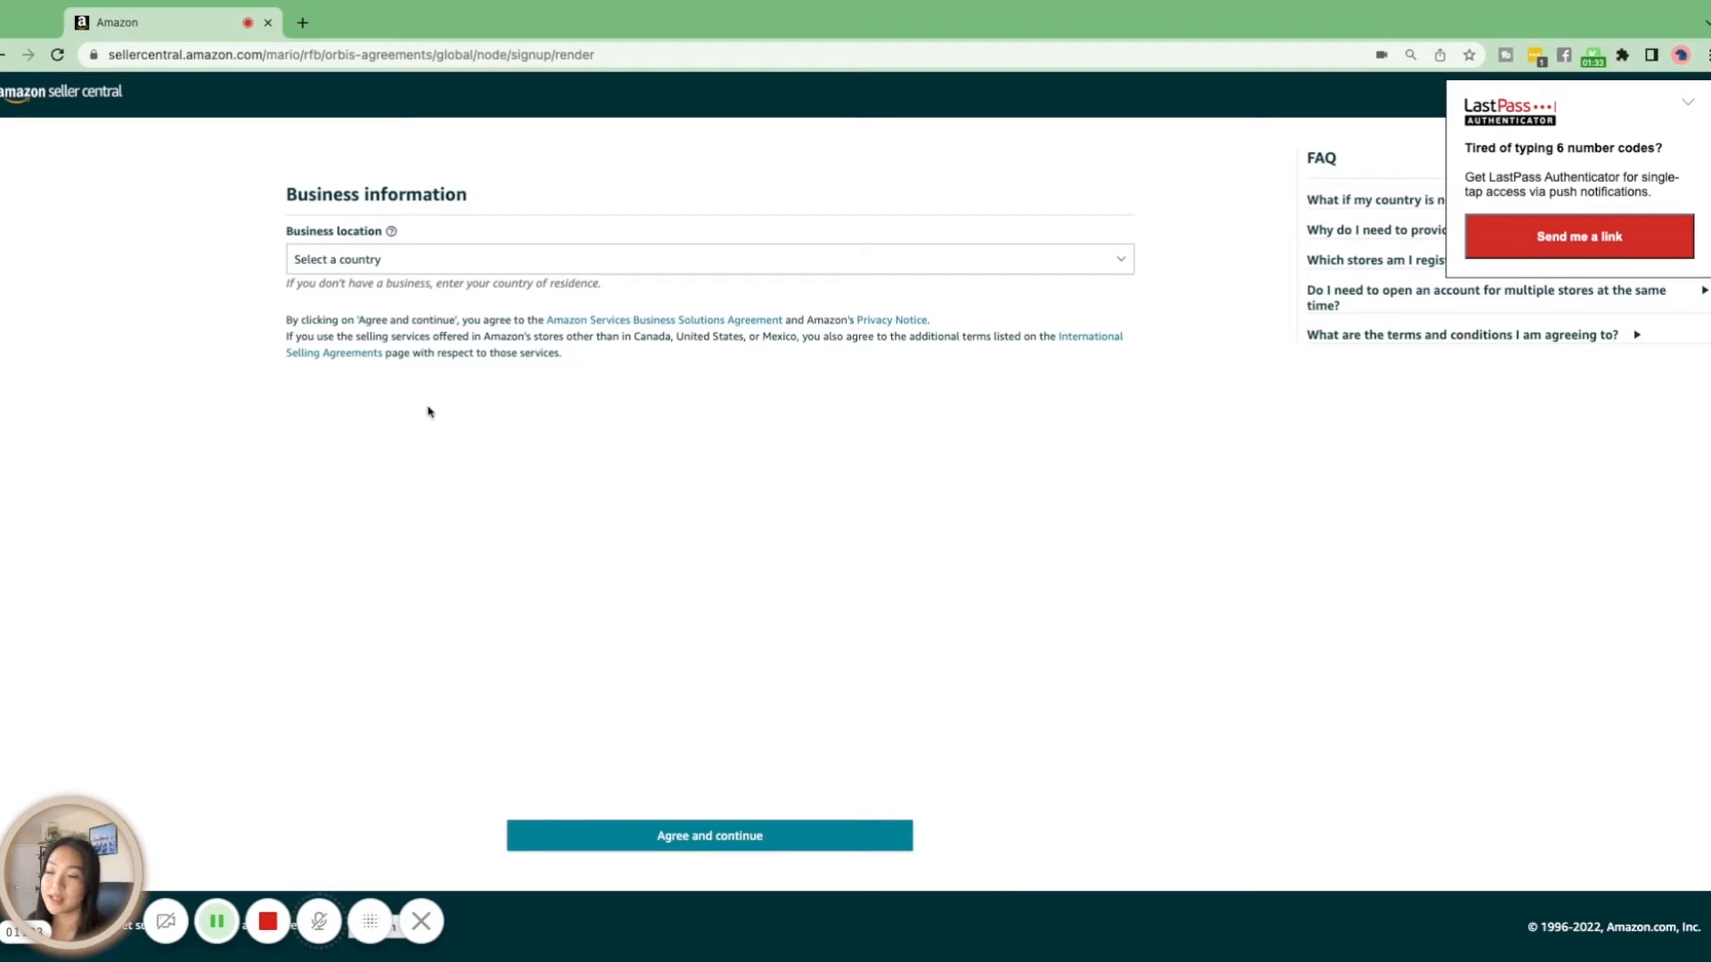
pyautogui.scroll(-8, 463, 454)
pyautogui.click(455, 542)
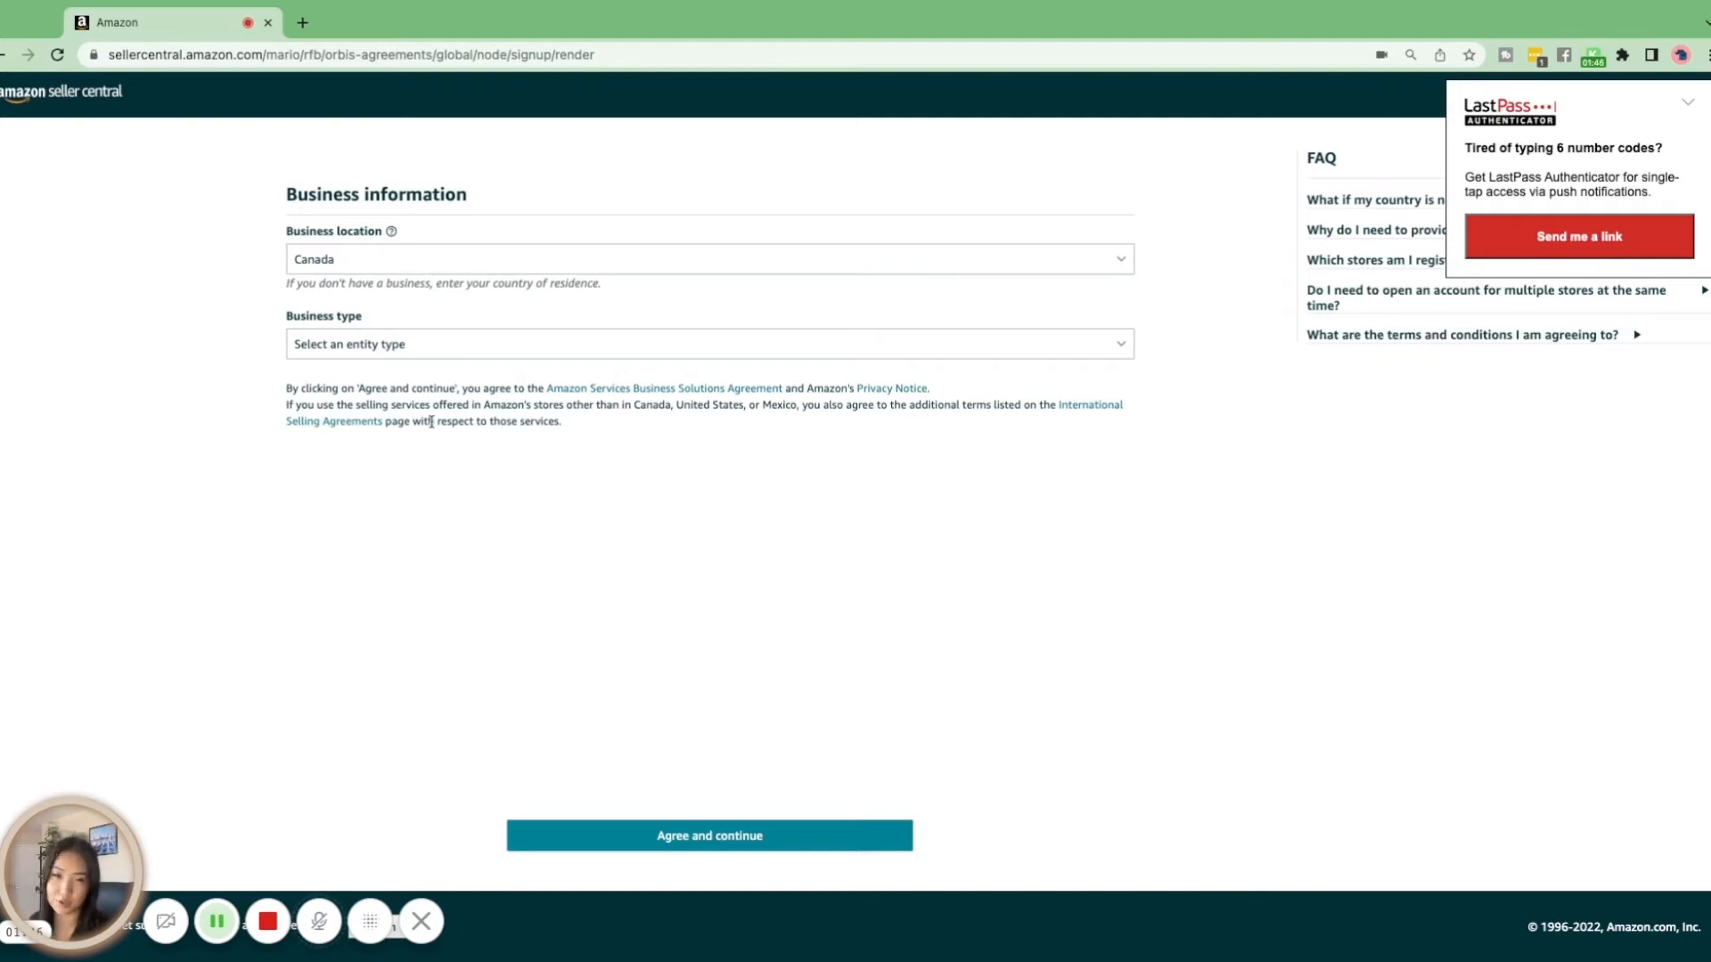
pyautogui.click(412, 353)
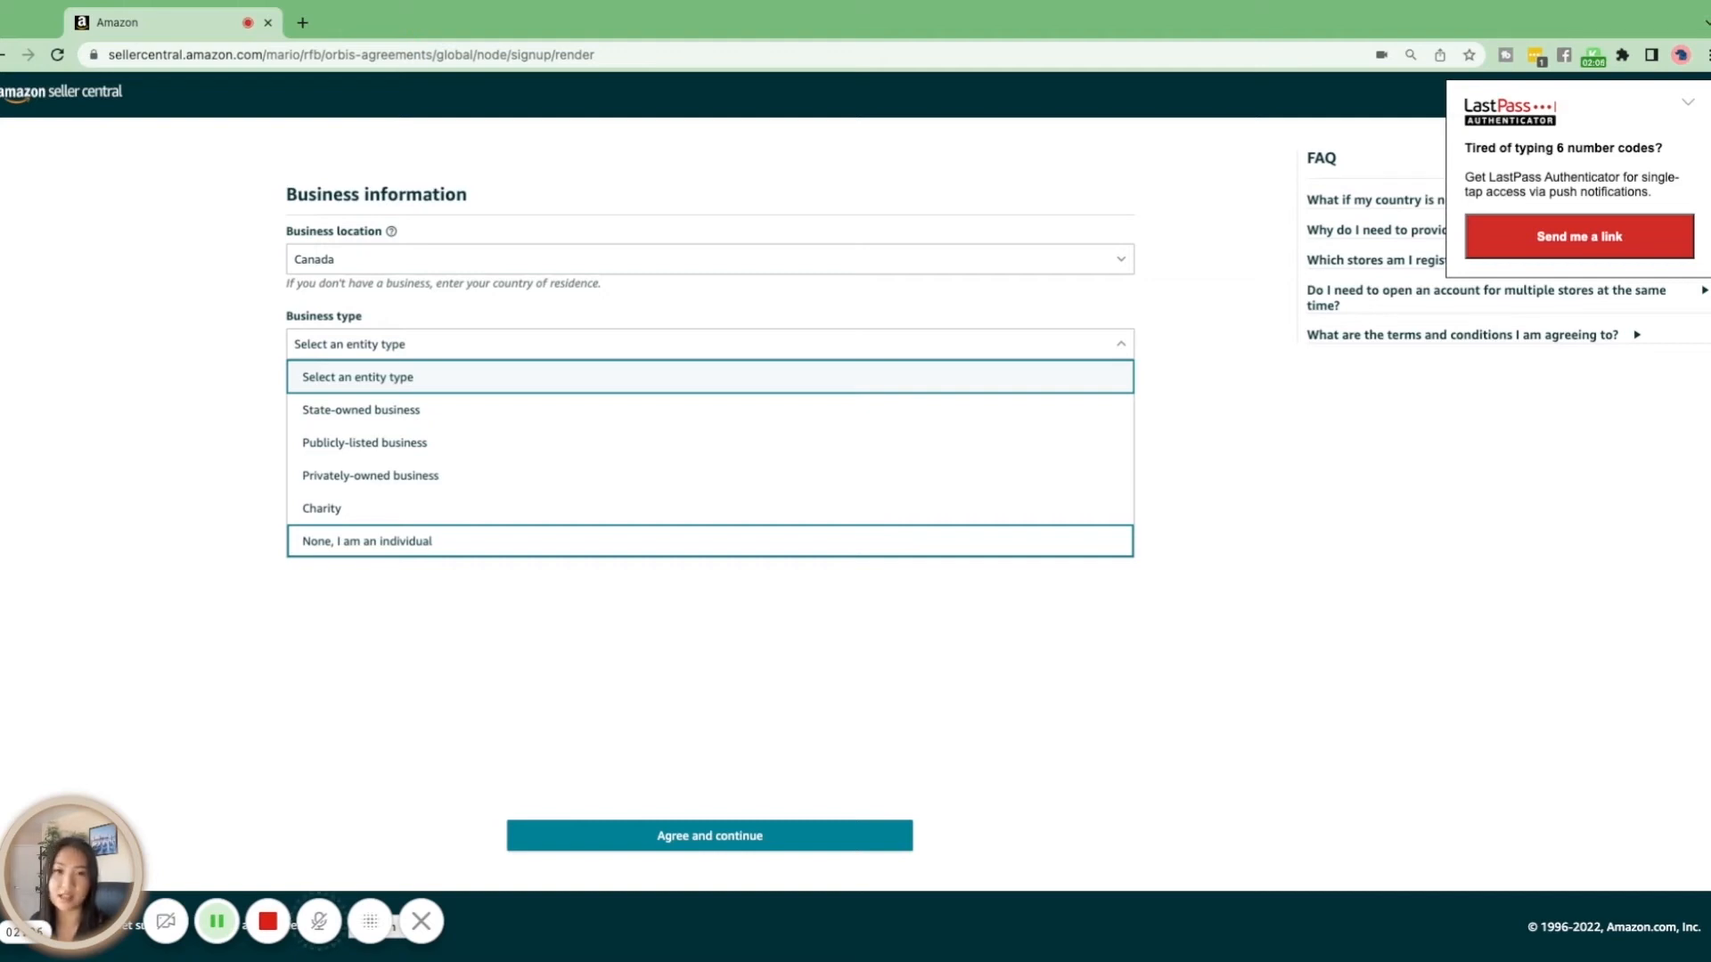
pyautogui.press('Return')
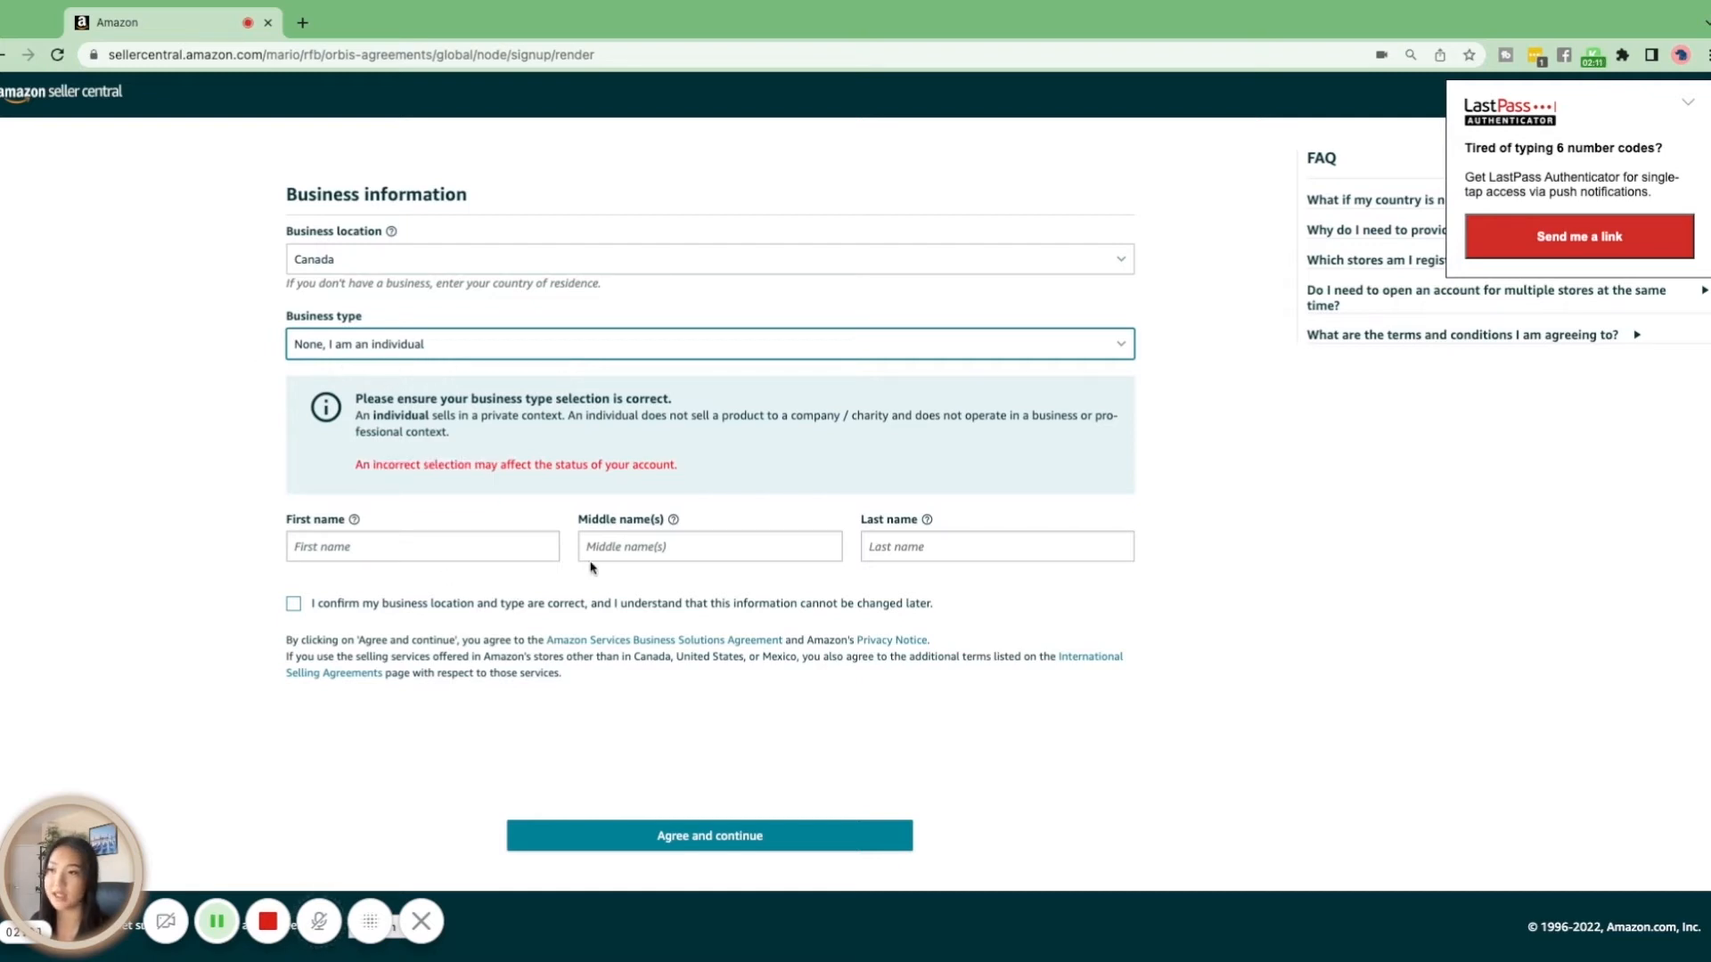
# Enter the seller's first and last name, confirm the business location and type, and agree to the terms to continue
pyautogui.click(378, 552)
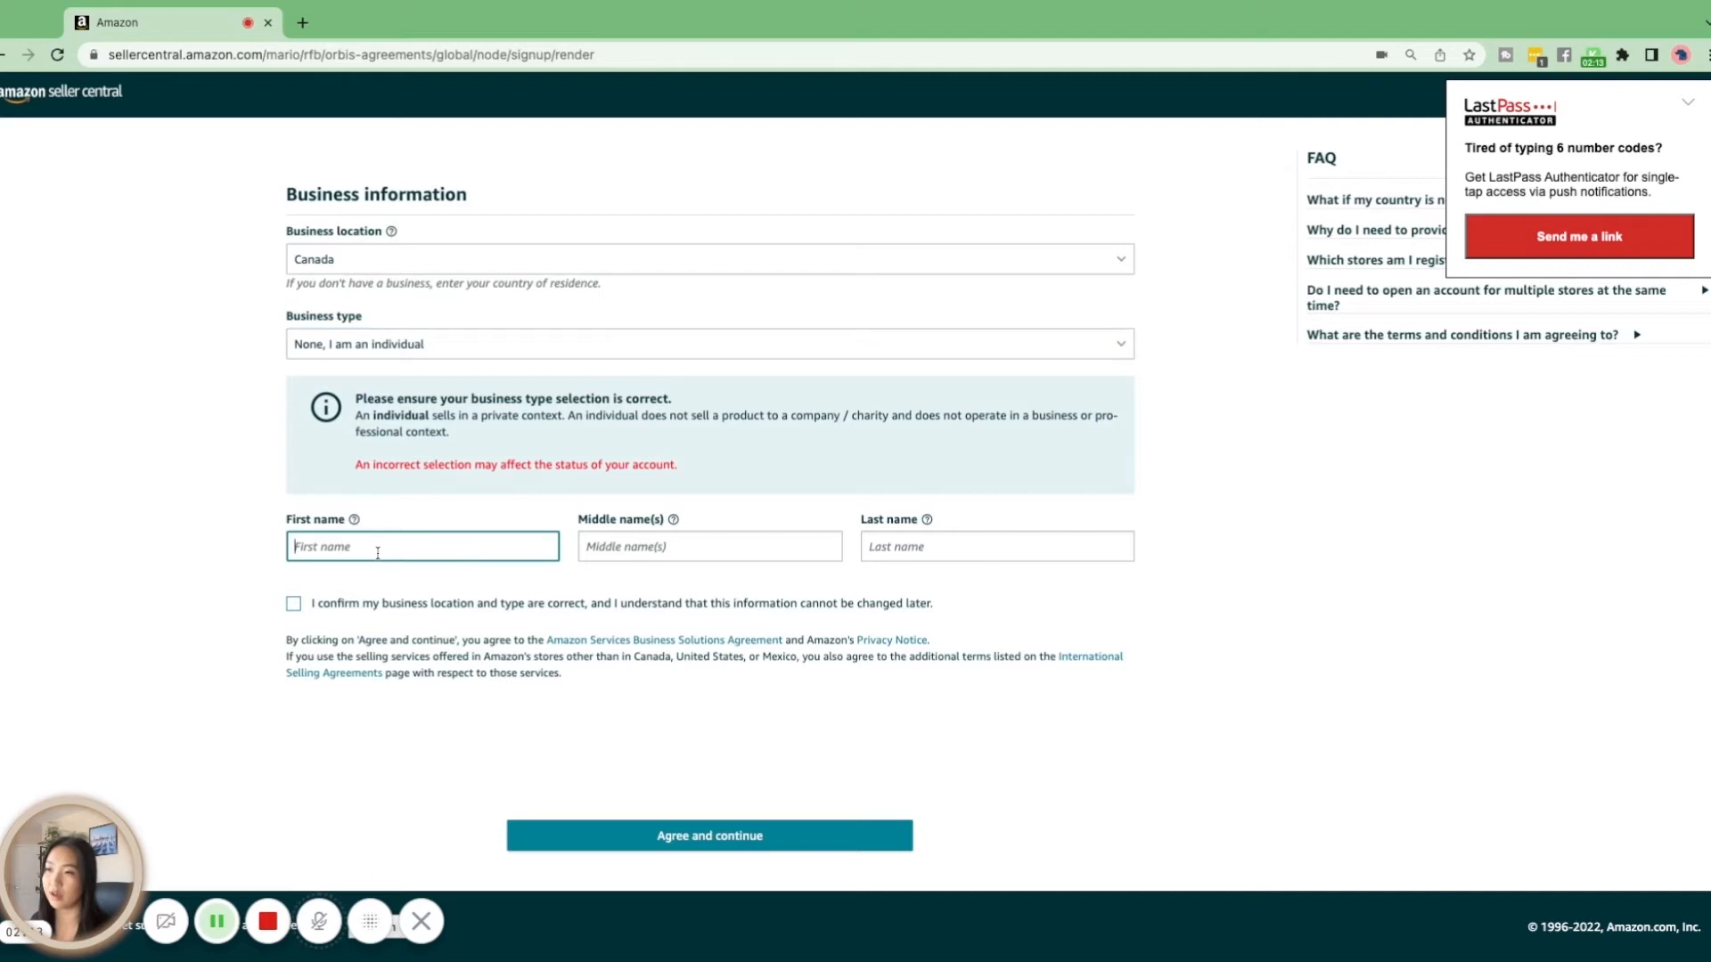
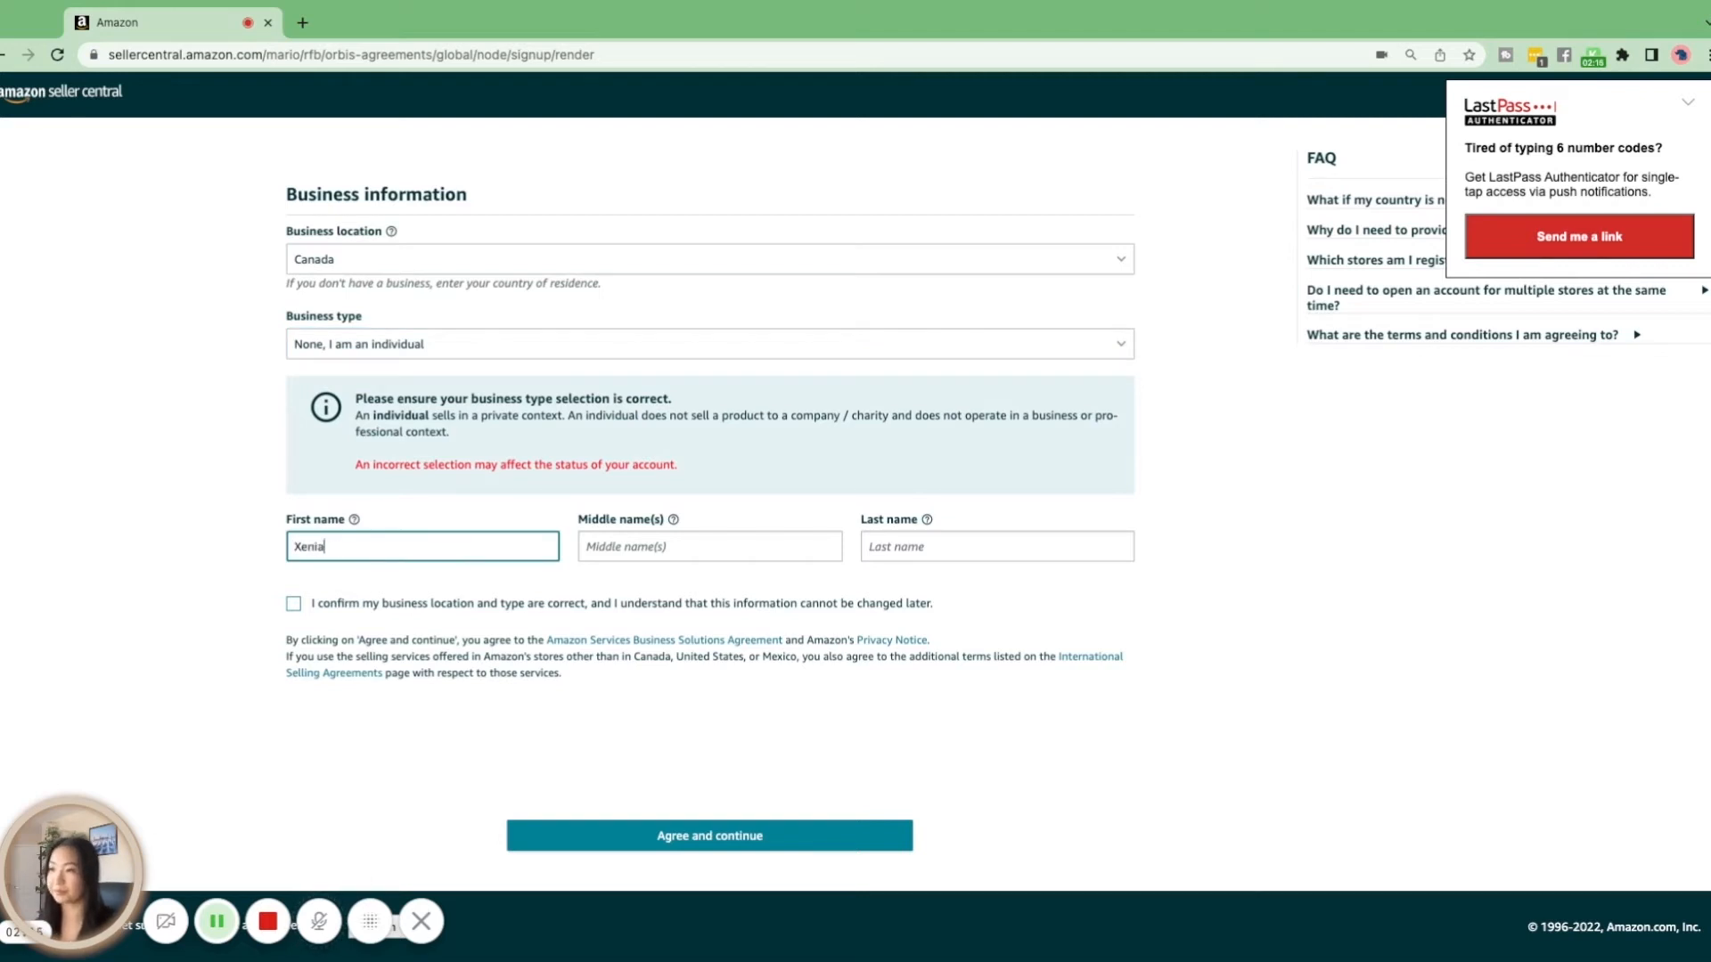
pyautogui.click(969, 539)
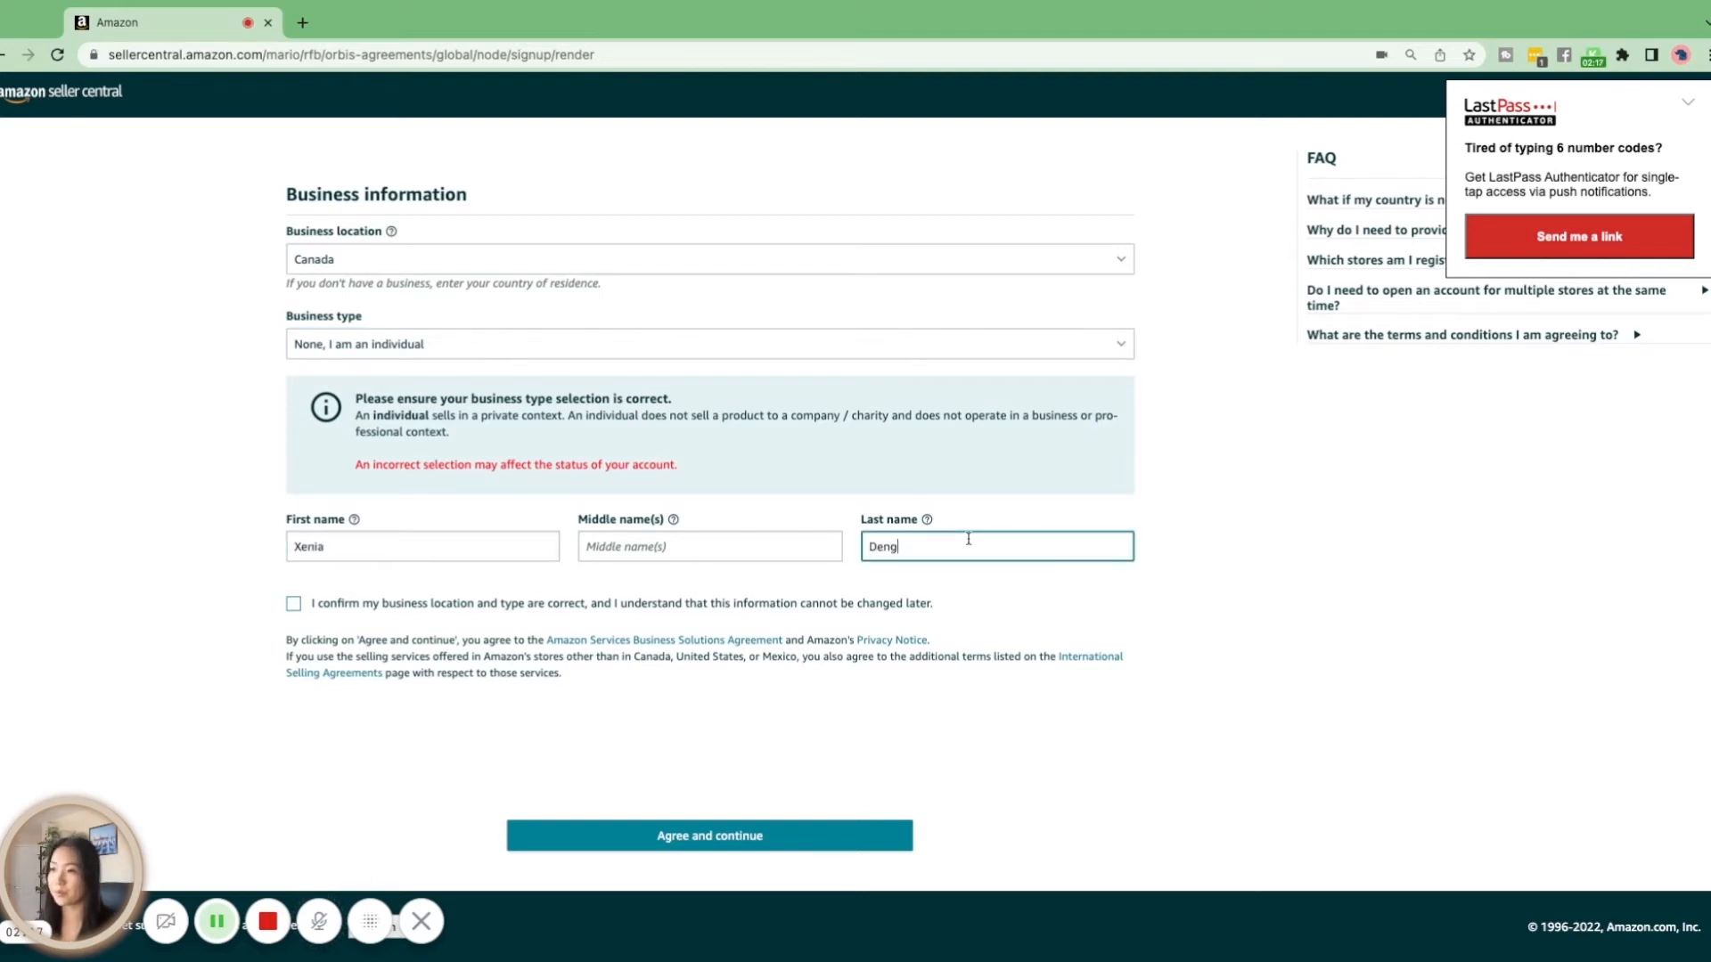
pyautogui.click(293, 605)
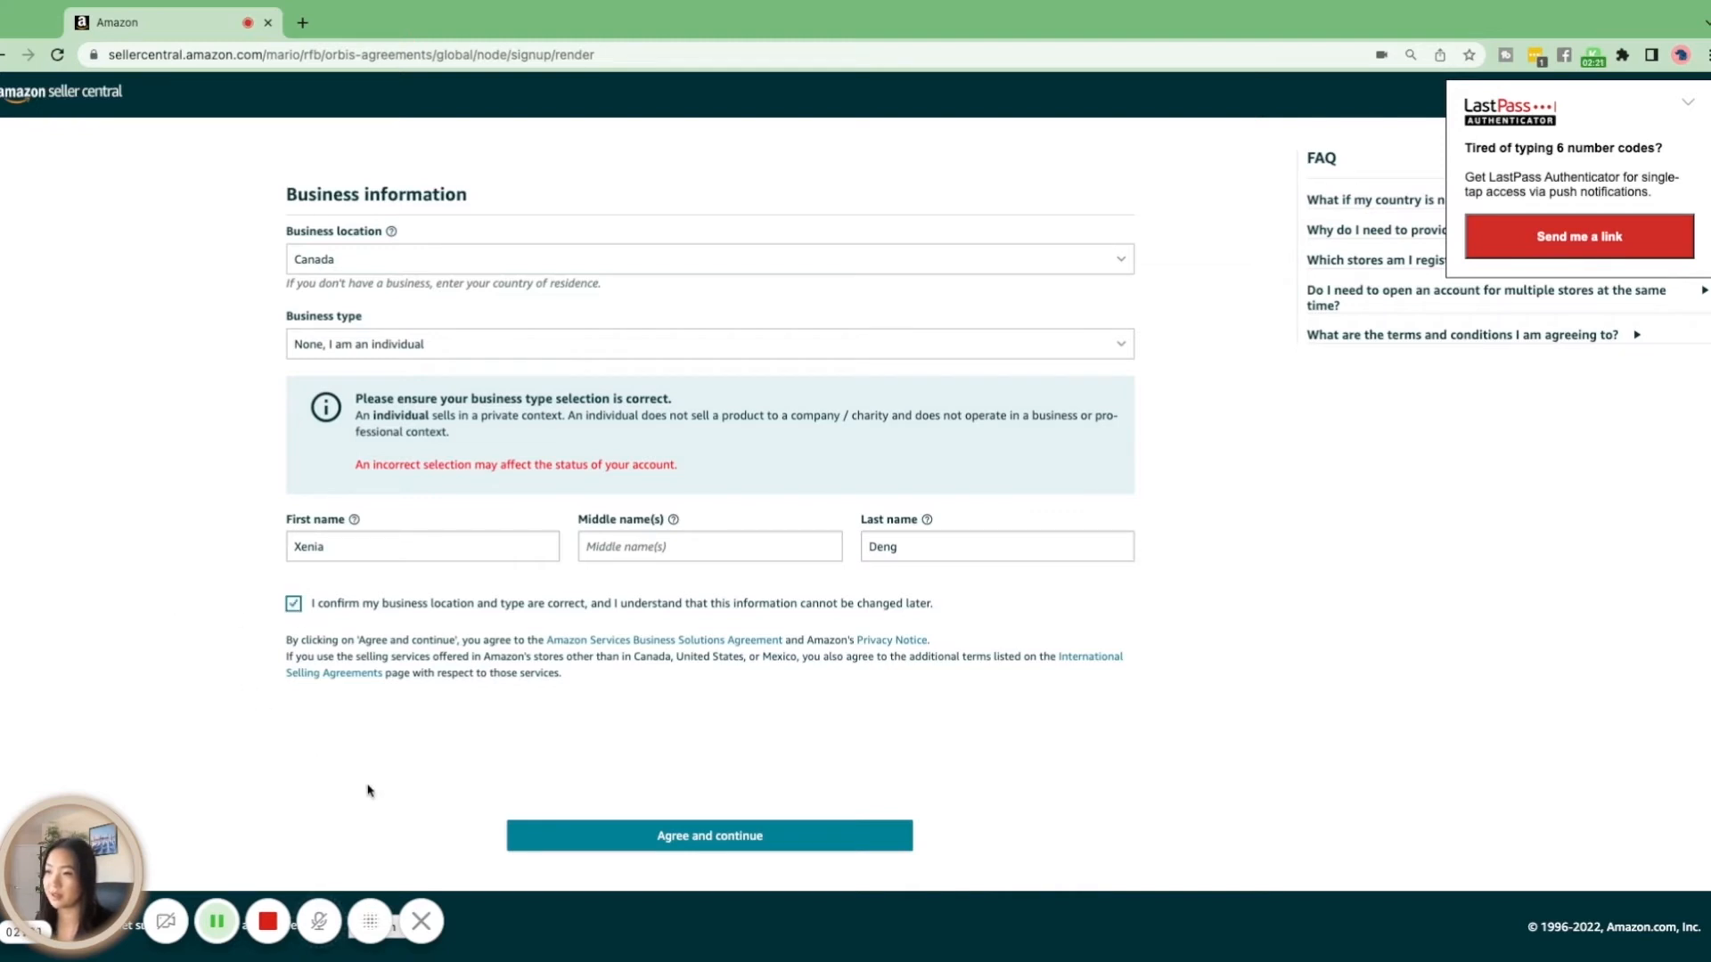
pyautogui.click(729, 834)
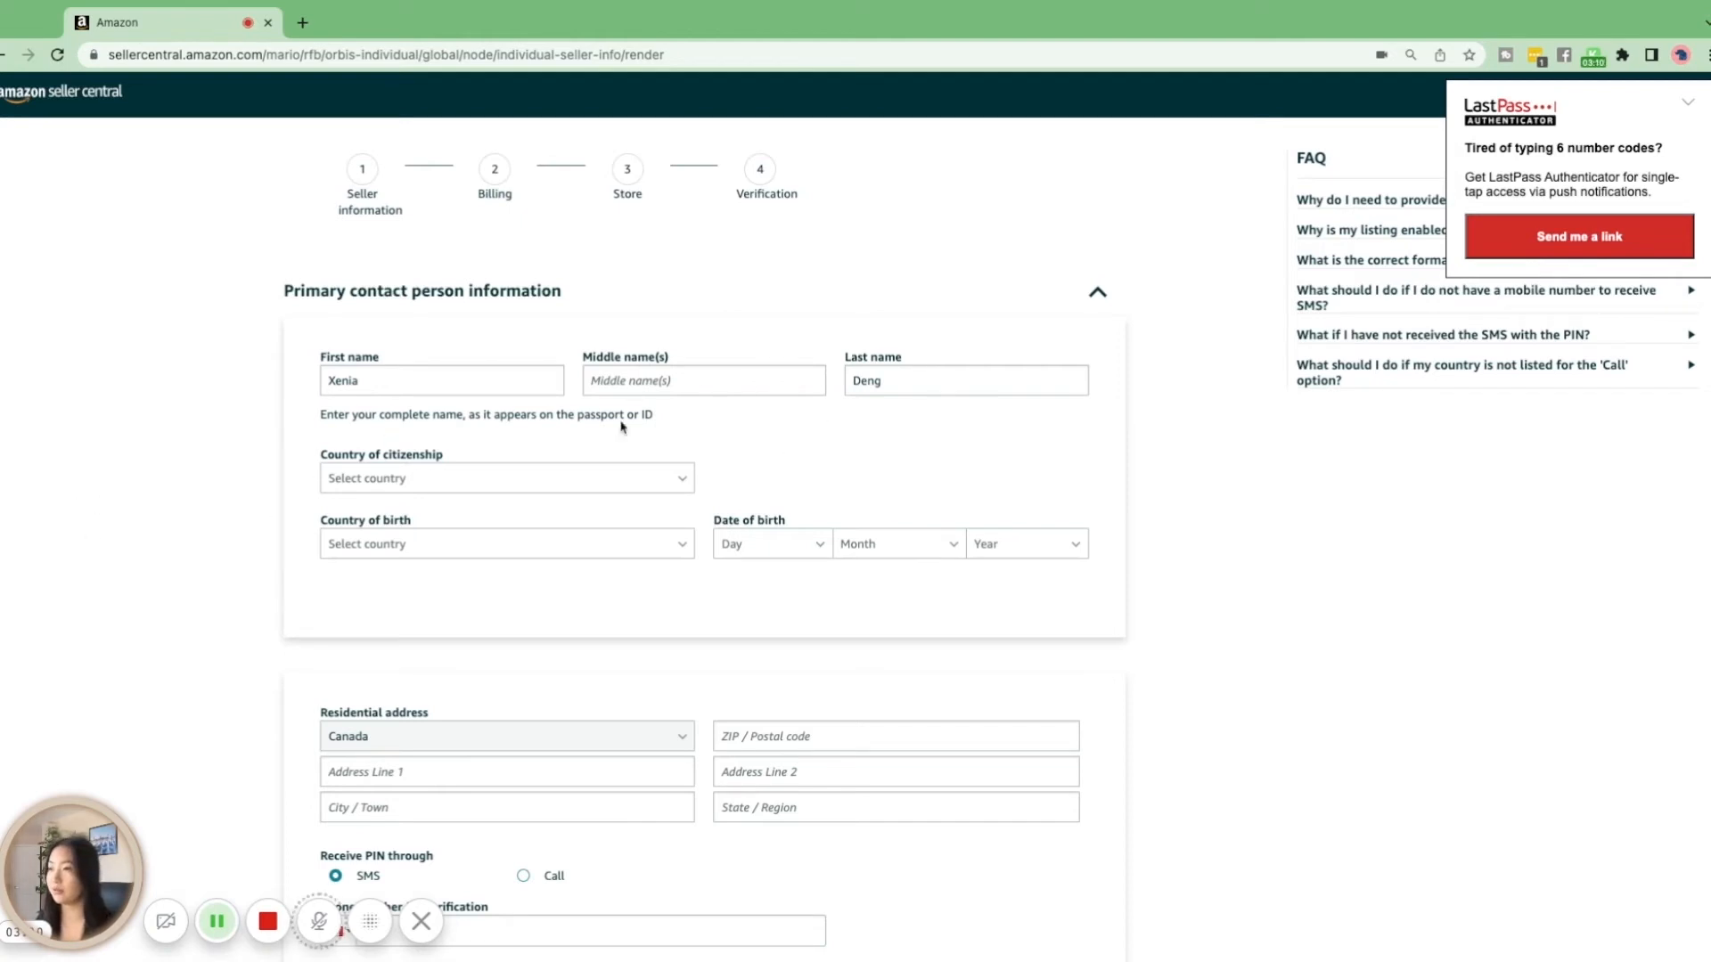
# Set both the country of citizenship and the country of birth to Canada in the primary contact information
pyautogui.scroll(-1, 571, 486)
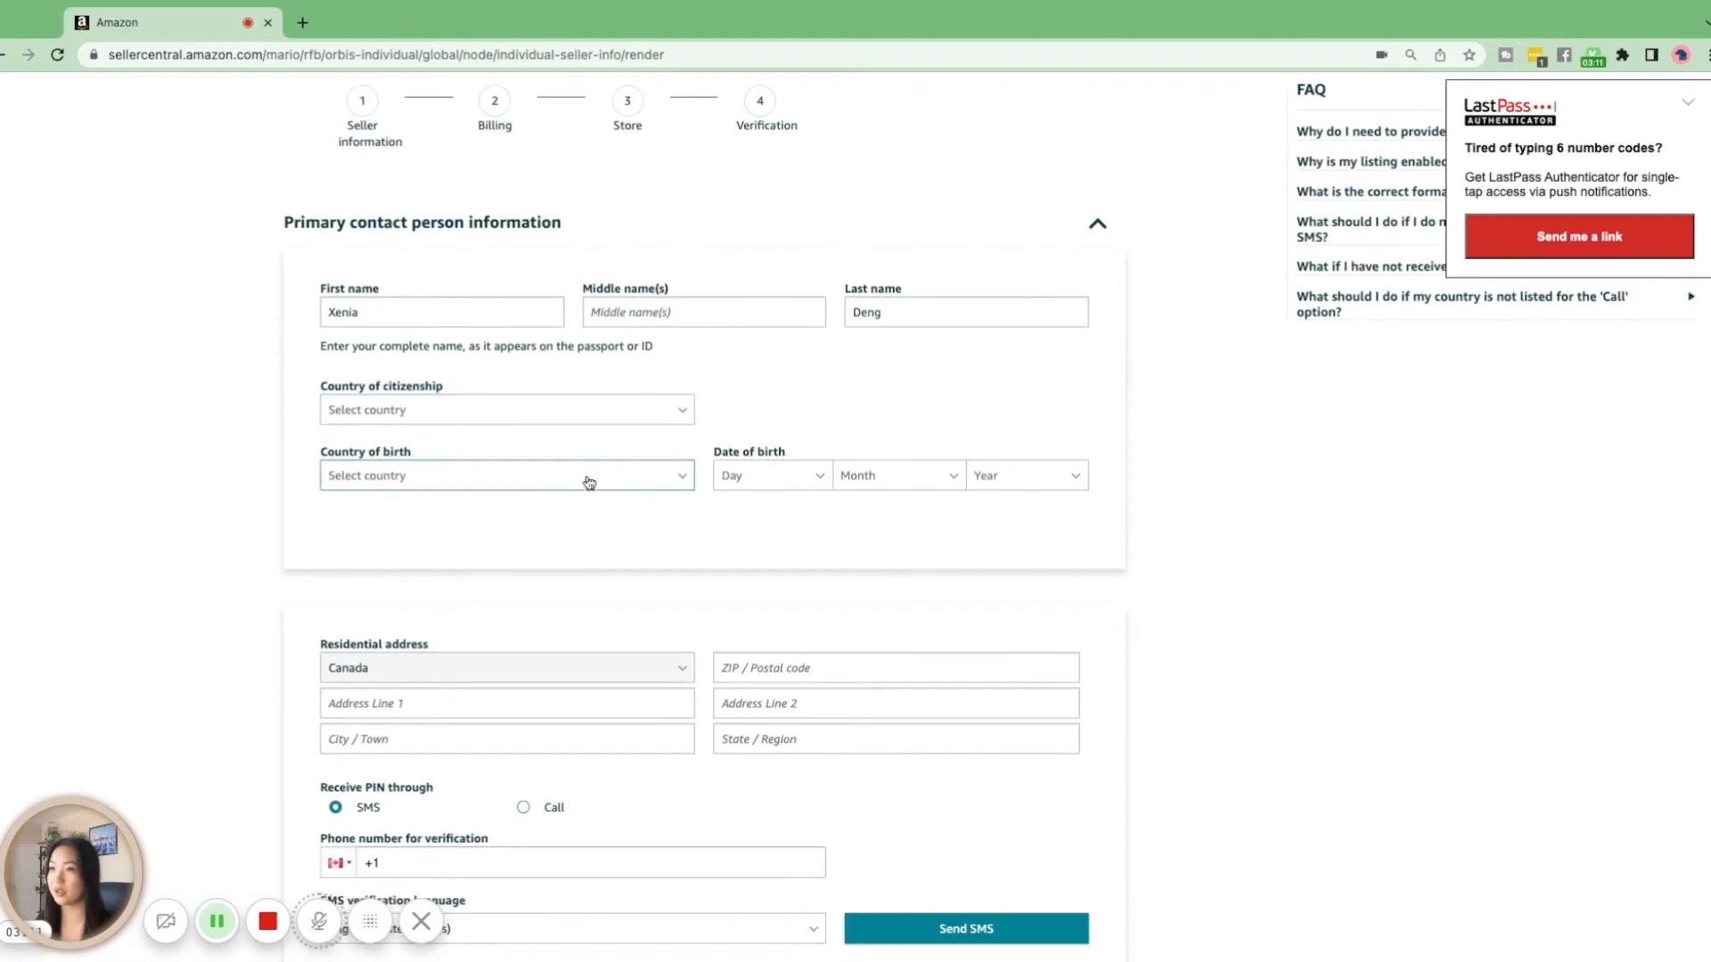
pyautogui.click(598, 422)
pyautogui.scroll(-10, 561, 574)
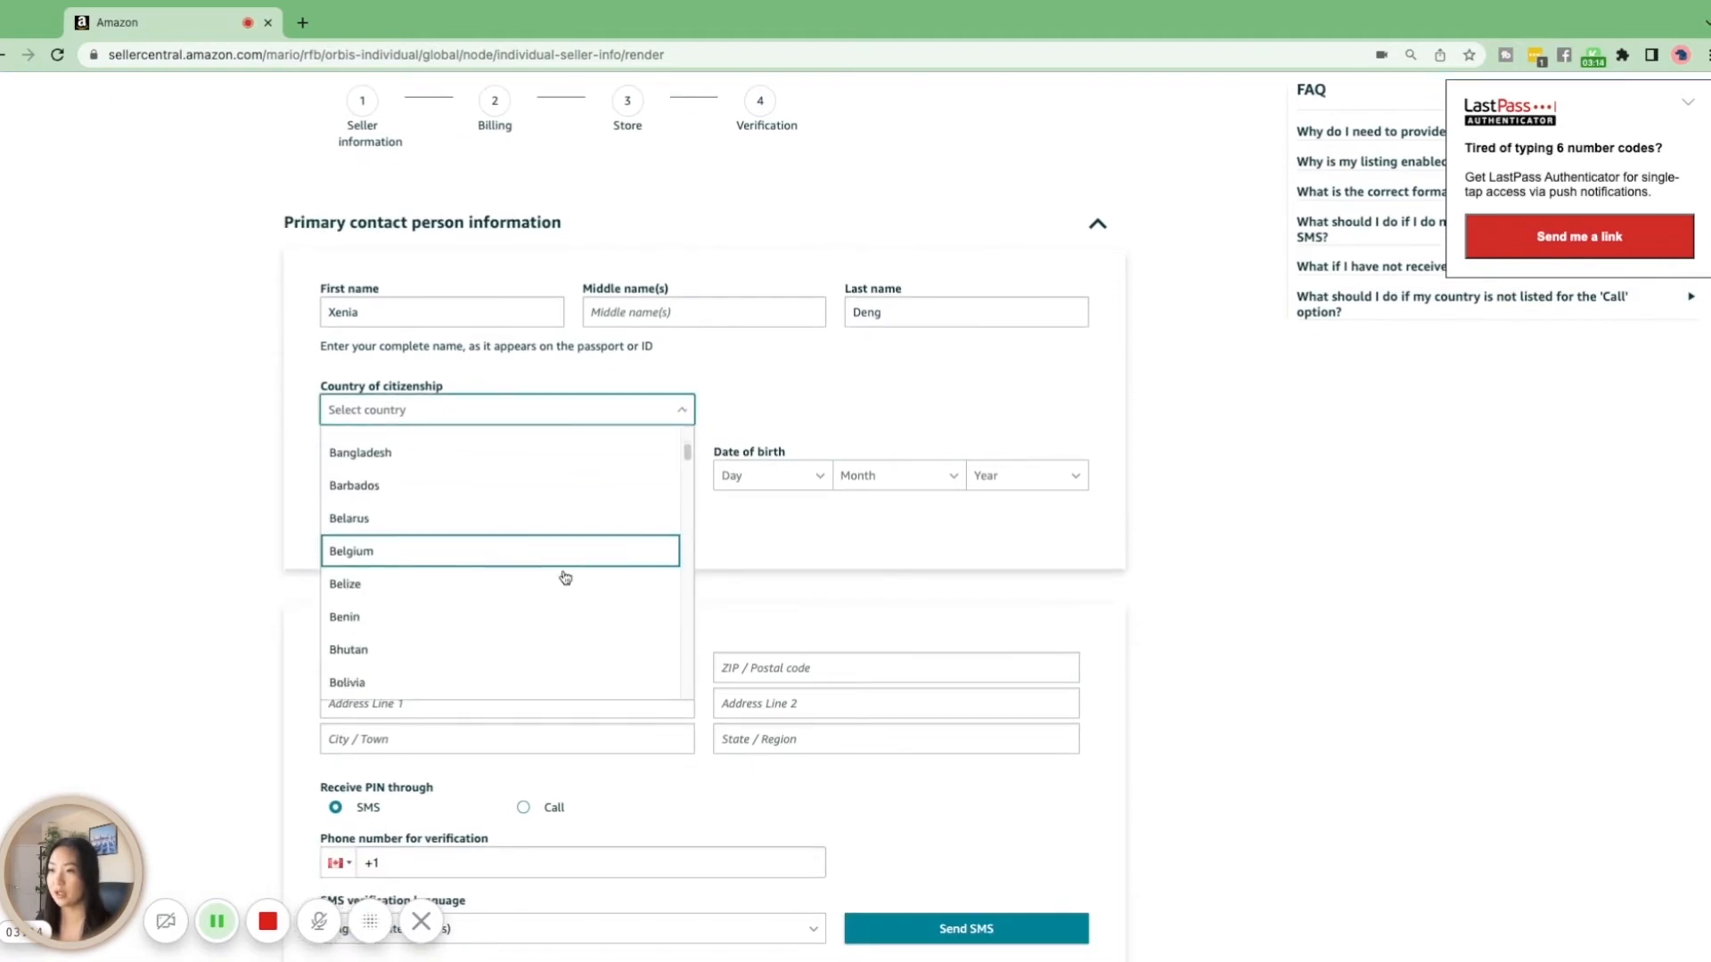
pyautogui.click(561, 579)
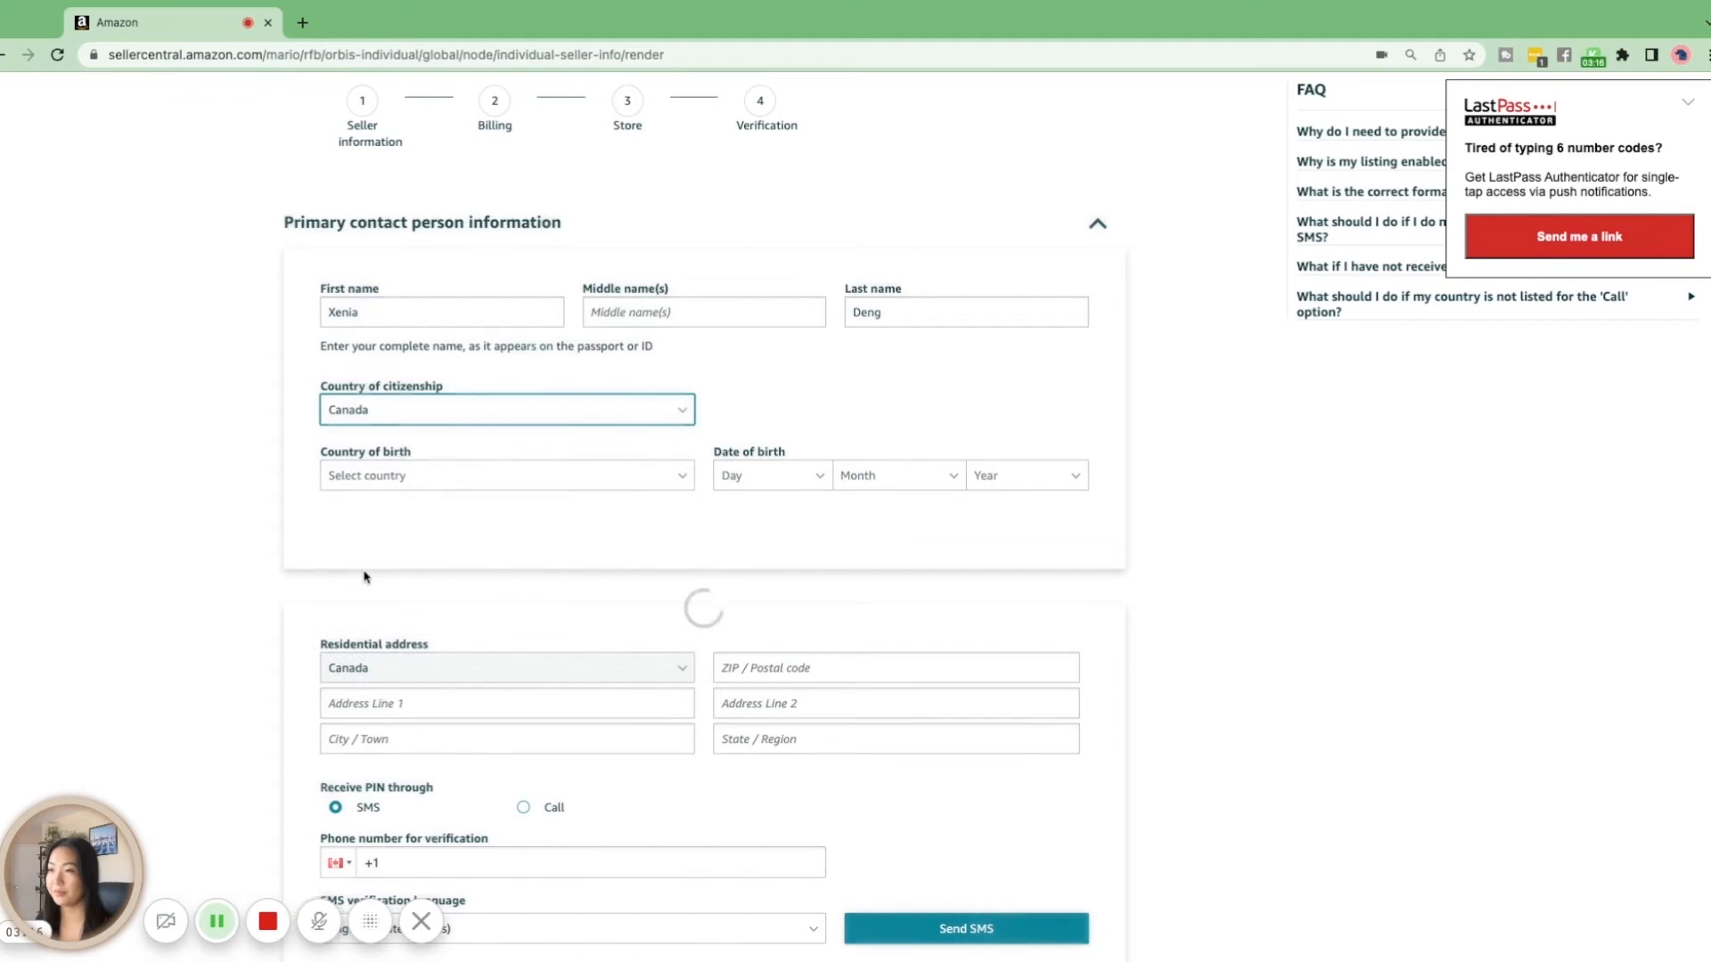
pyautogui.click(664, 401)
pyautogui.scroll(-5, 588, 570)
pyautogui.scroll(-5, 570, 597)
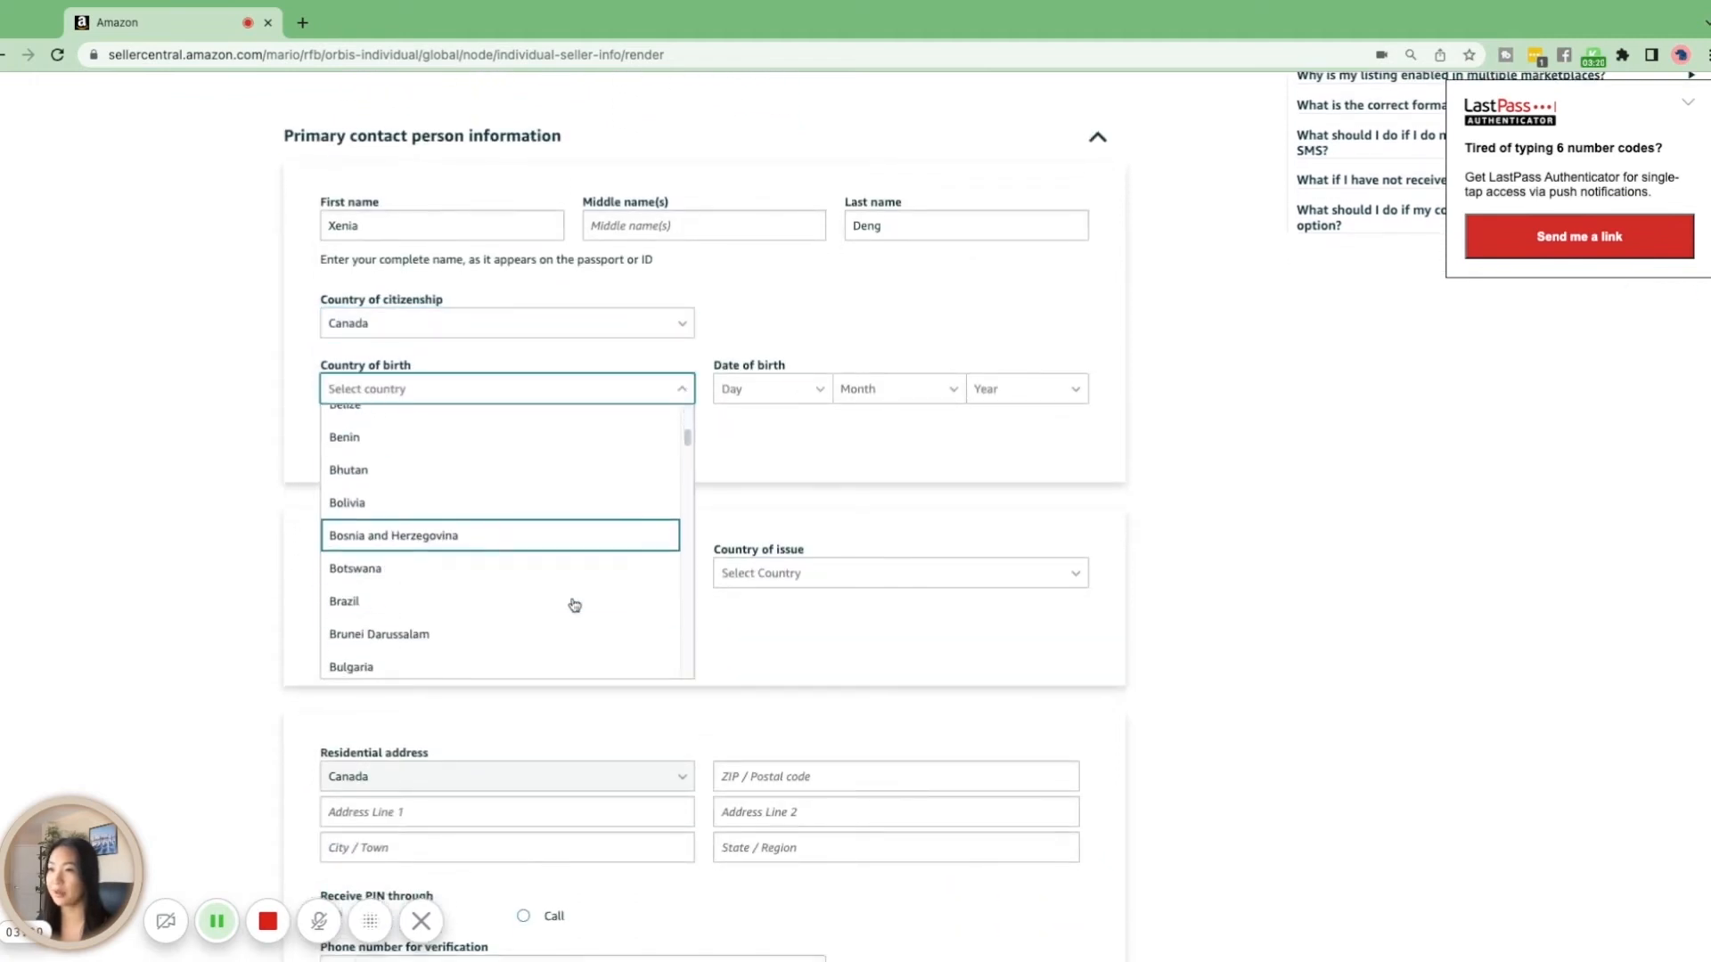
pyautogui.scroll(-1, 557, 579)
pyautogui.click(545, 606)
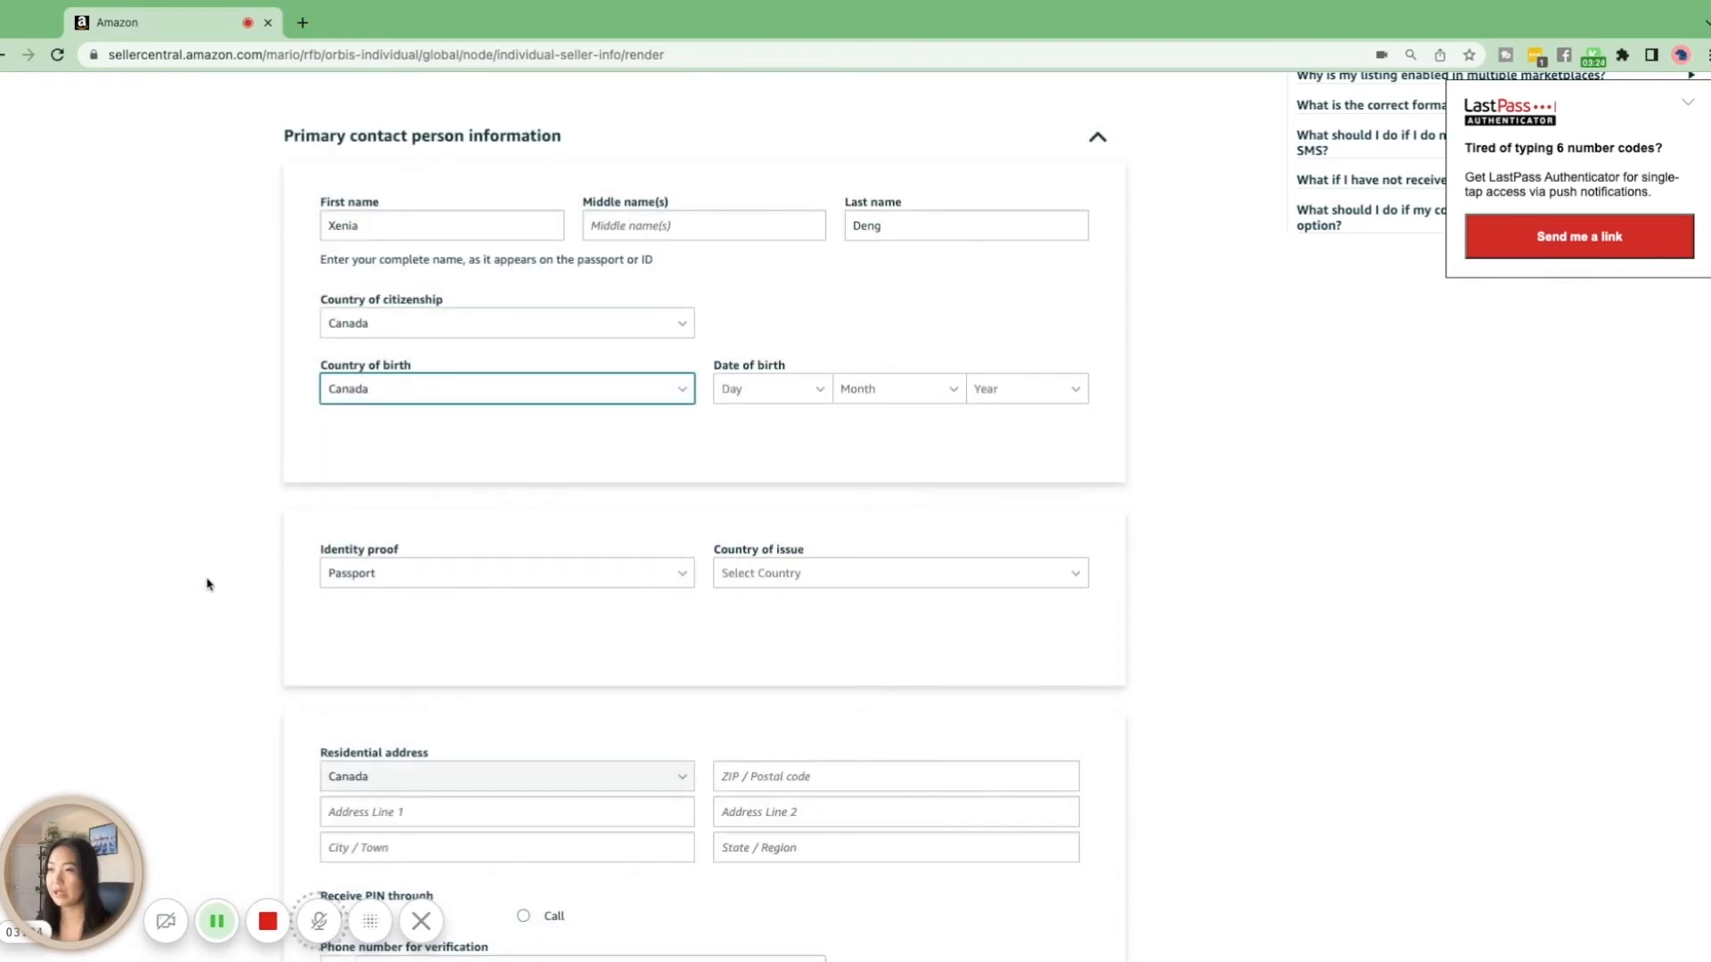
# Enter the primary contact's date of birth by choosing its day, month and year
pyautogui.scroll(-1, 208, 585)
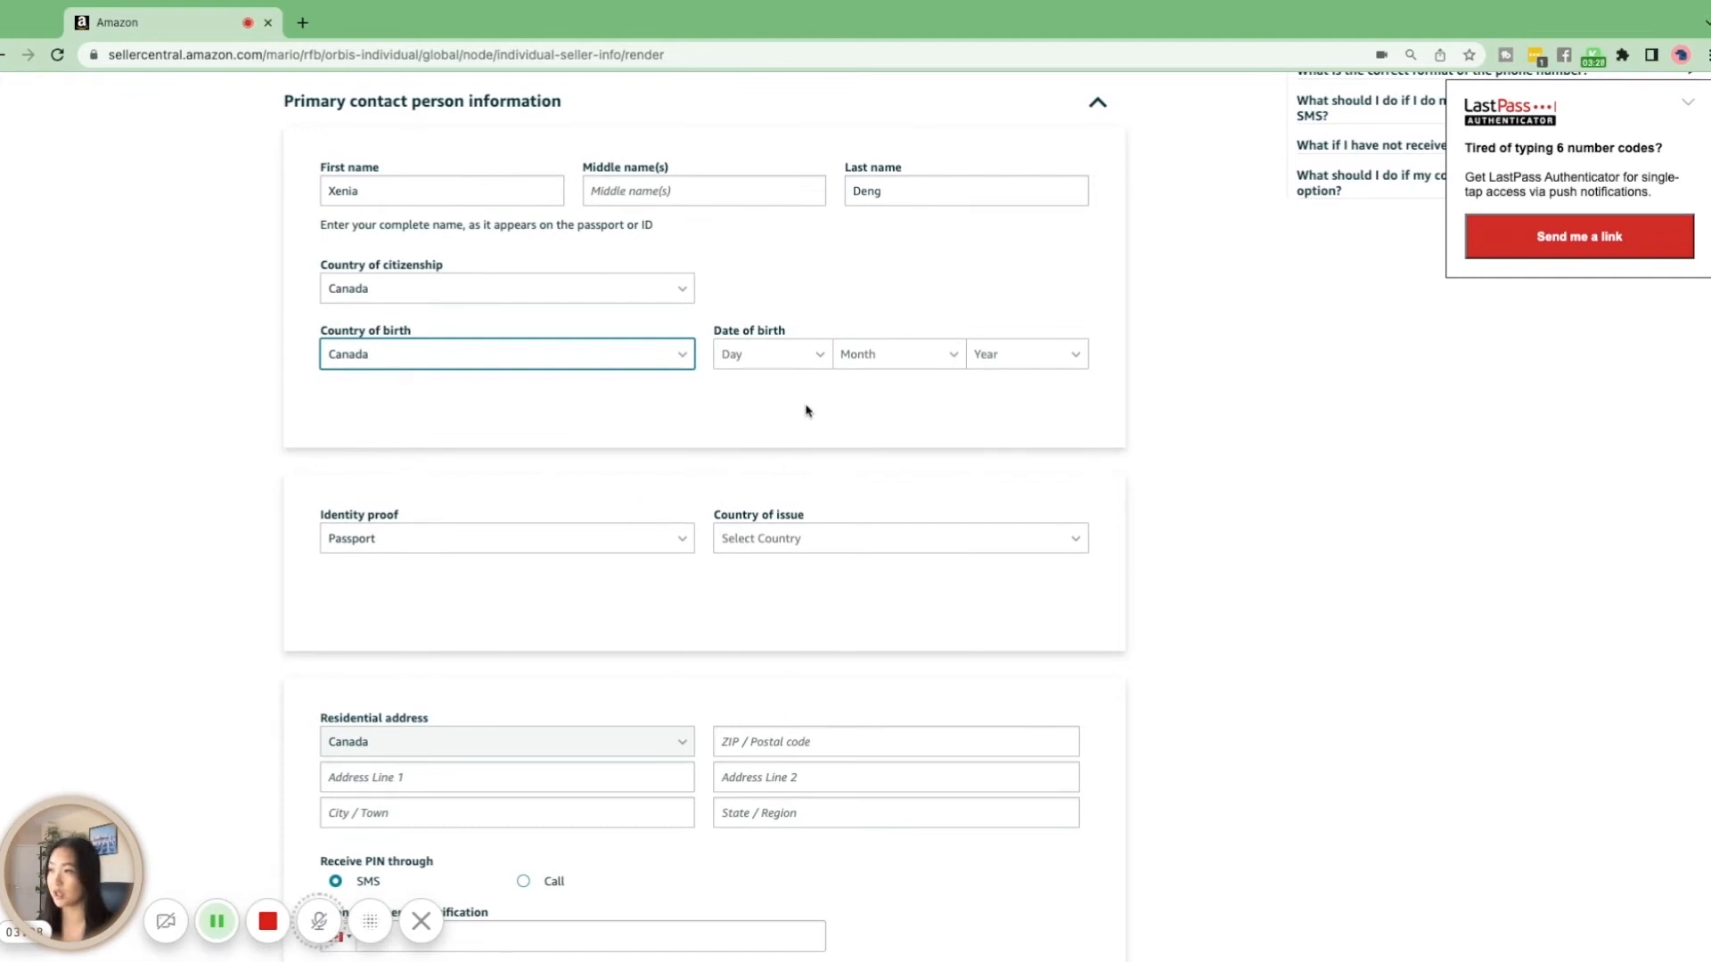
pyautogui.click(810, 356)
pyautogui.scroll(-2, 783, 495)
pyautogui.click(783, 505)
pyautogui.click(895, 361)
pyautogui.click(927, 452)
pyautogui.click(1015, 361)
pyautogui.scroll(-1, 1022, 510)
pyautogui.click(1024, 533)
# Set the passport's country of issue to Canada in the identity proof section
pyautogui.scroll(-2, 687, 494)
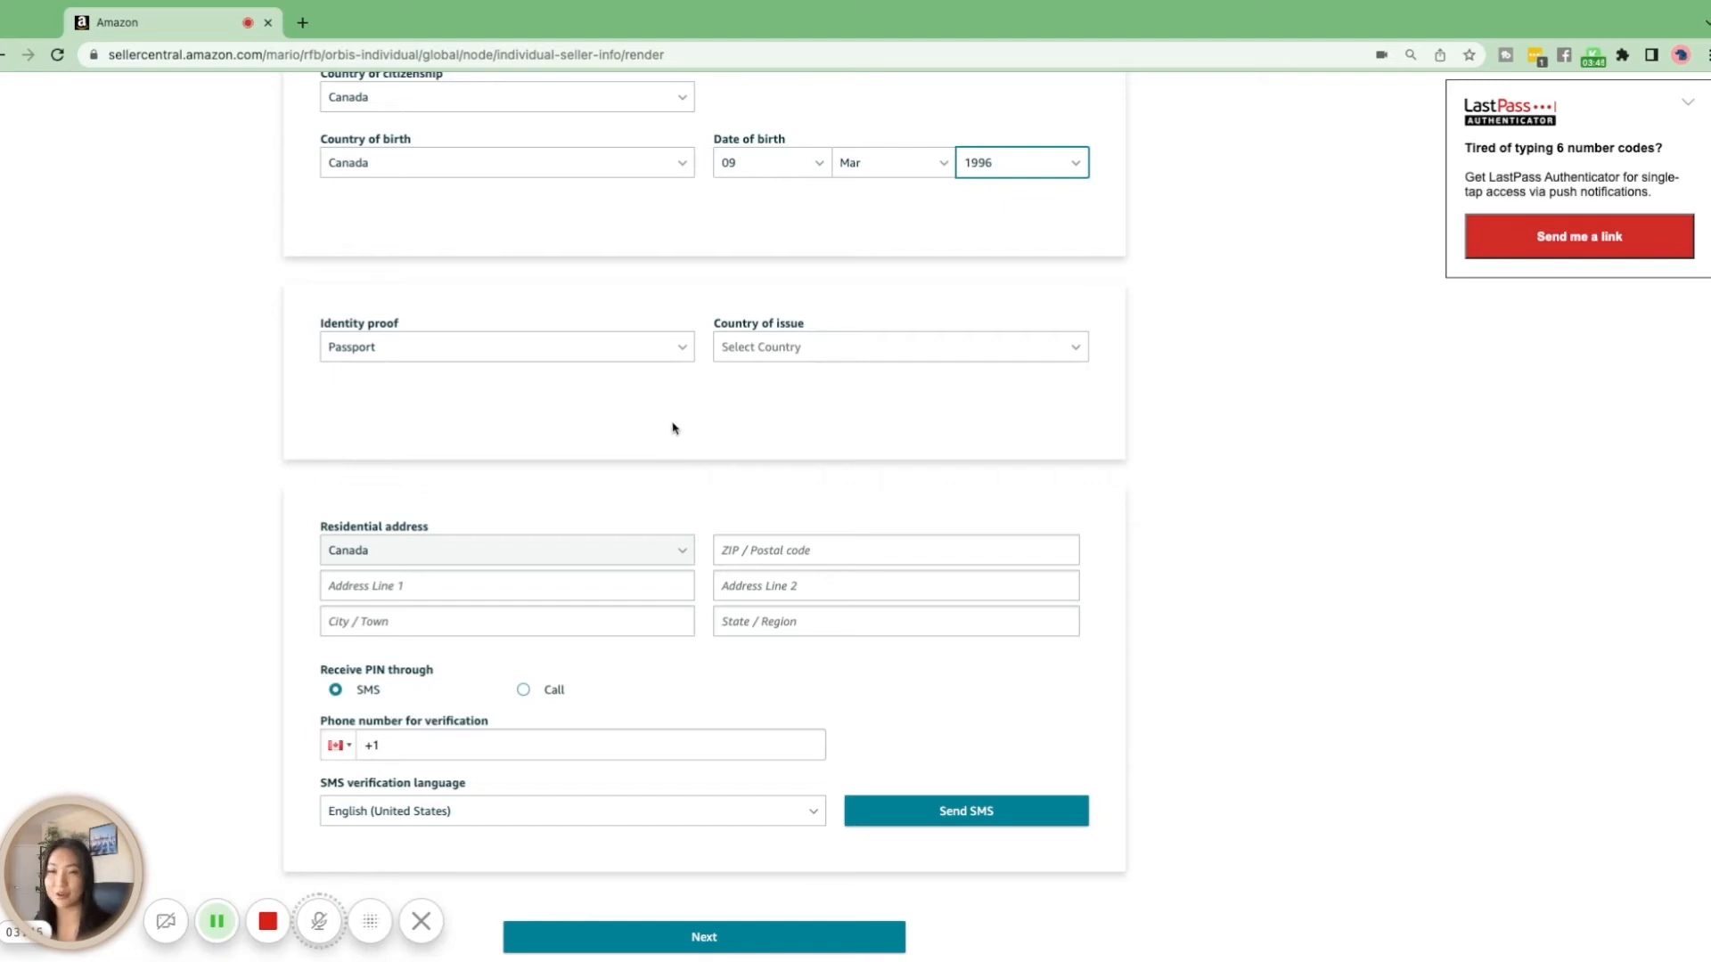
pyautogui.click(806, 351)
pyautogui.scroll(-9, 809, 482)
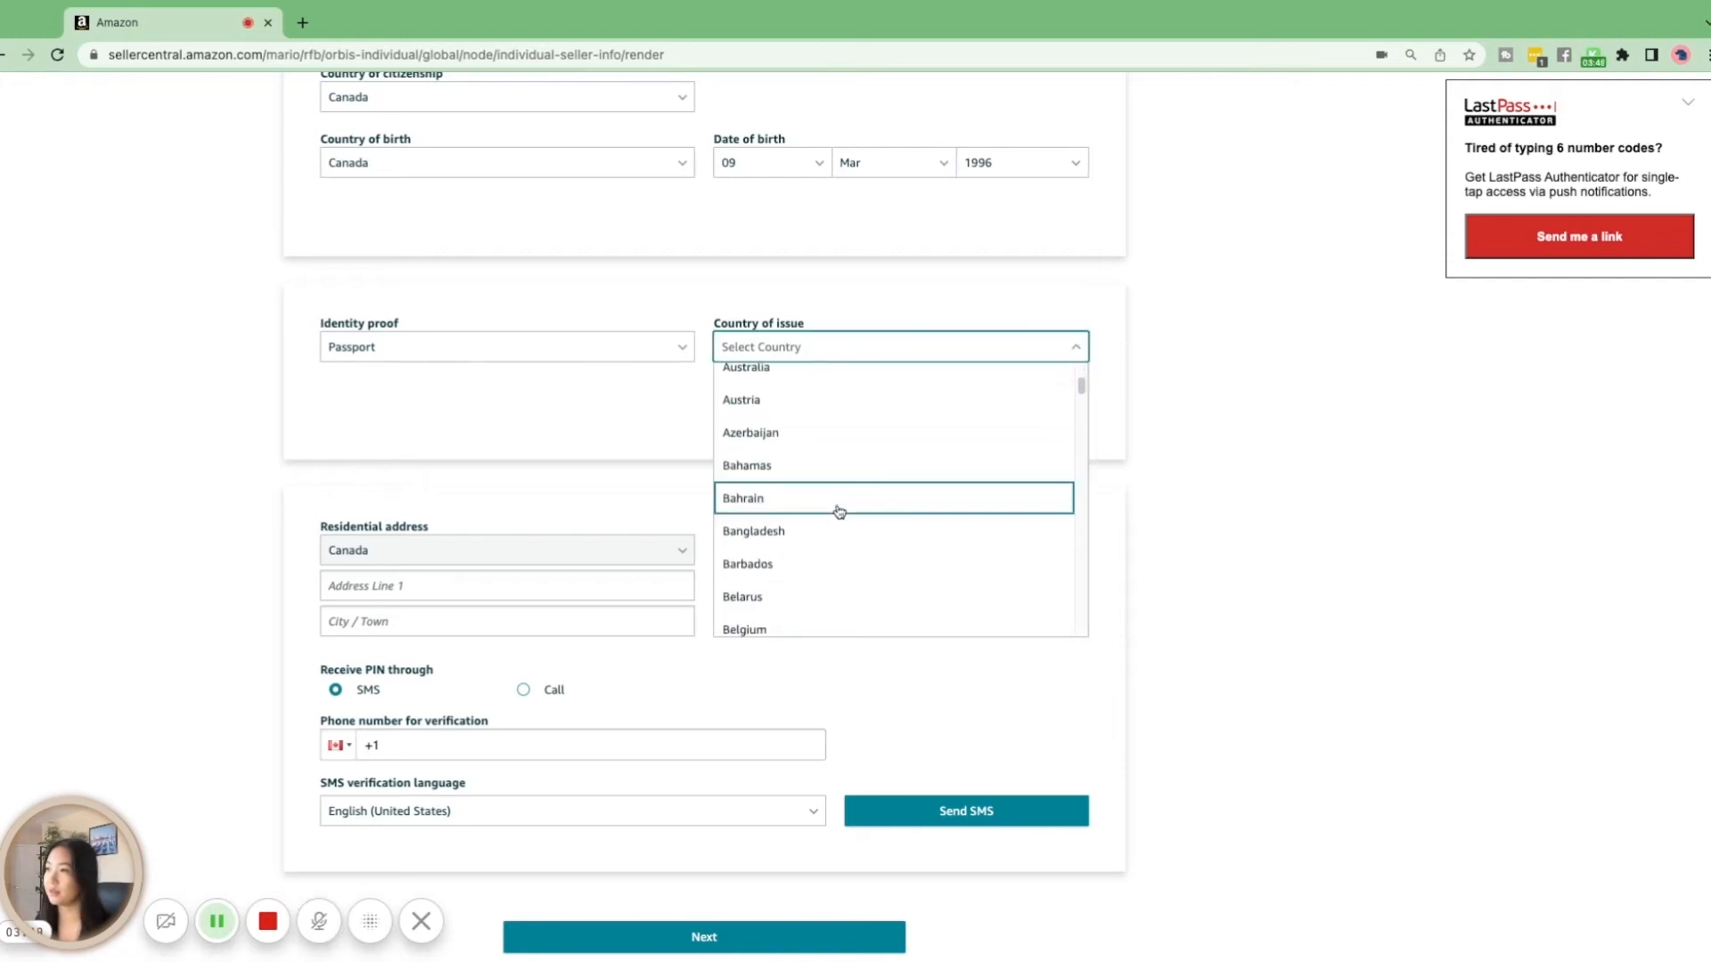
pyautogui.scroll(-3, 838, 518)
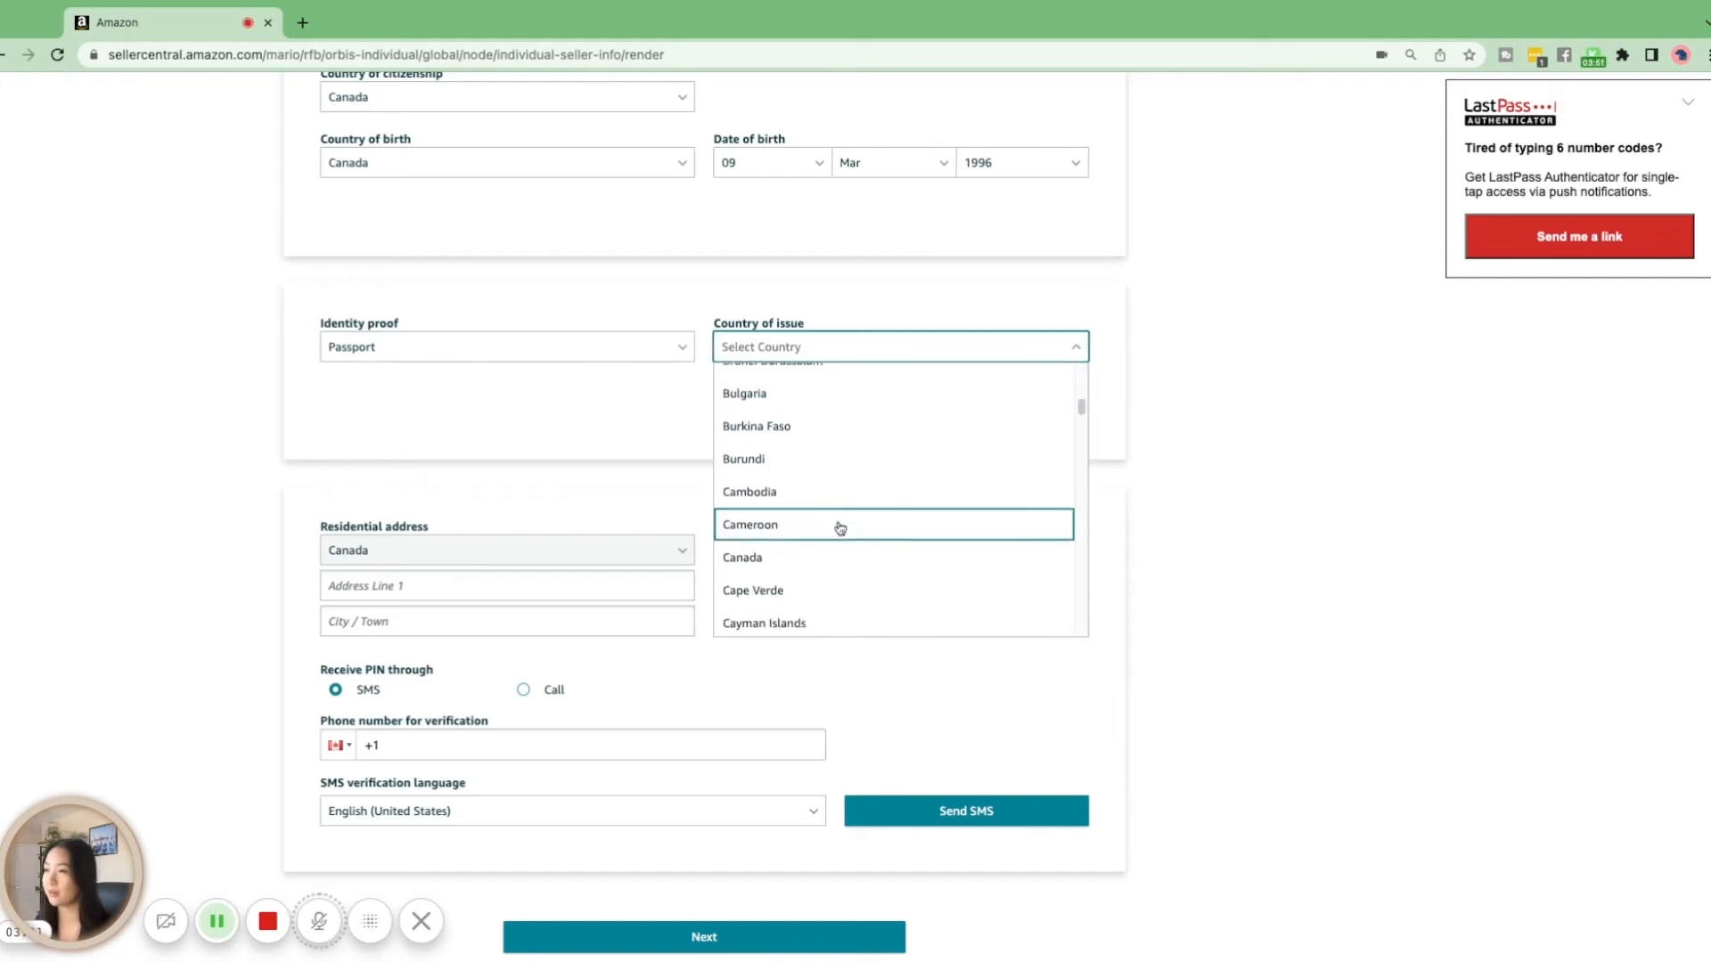
pyautogui.scroll(-1, 841, 542)
pyautogui.click(824, 532)
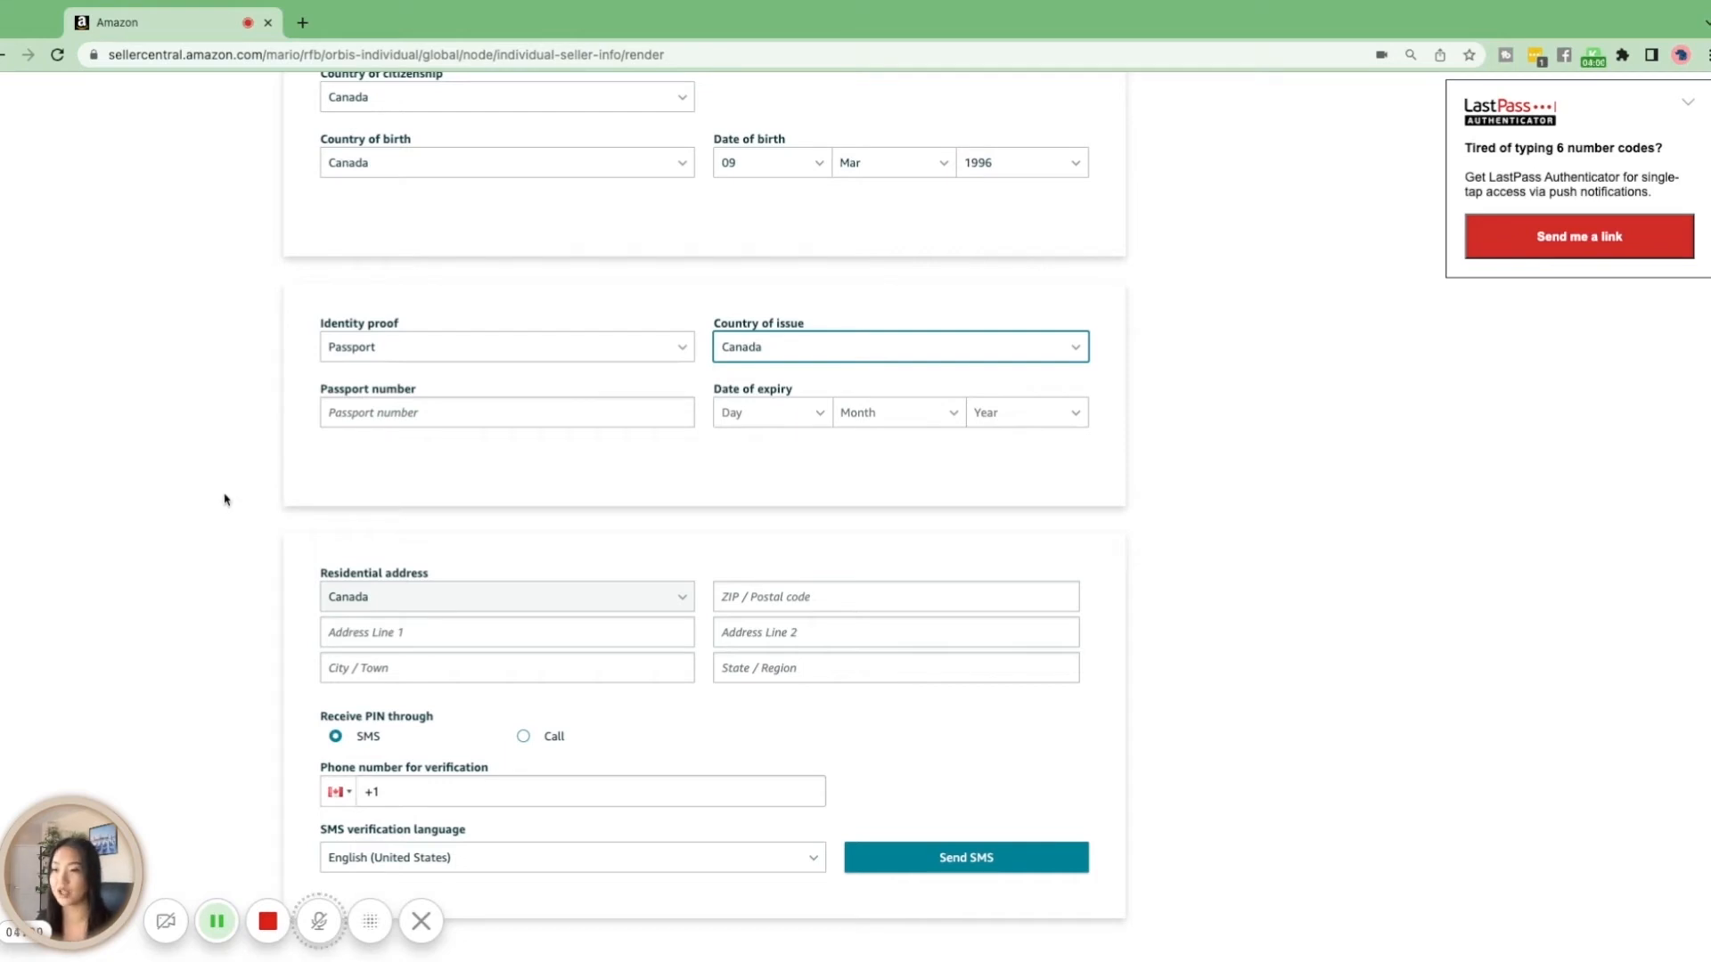
# Enter the passport number and set its date of expiry to 06 May 2026
pyautogui.scroll(-3, 538, 496)
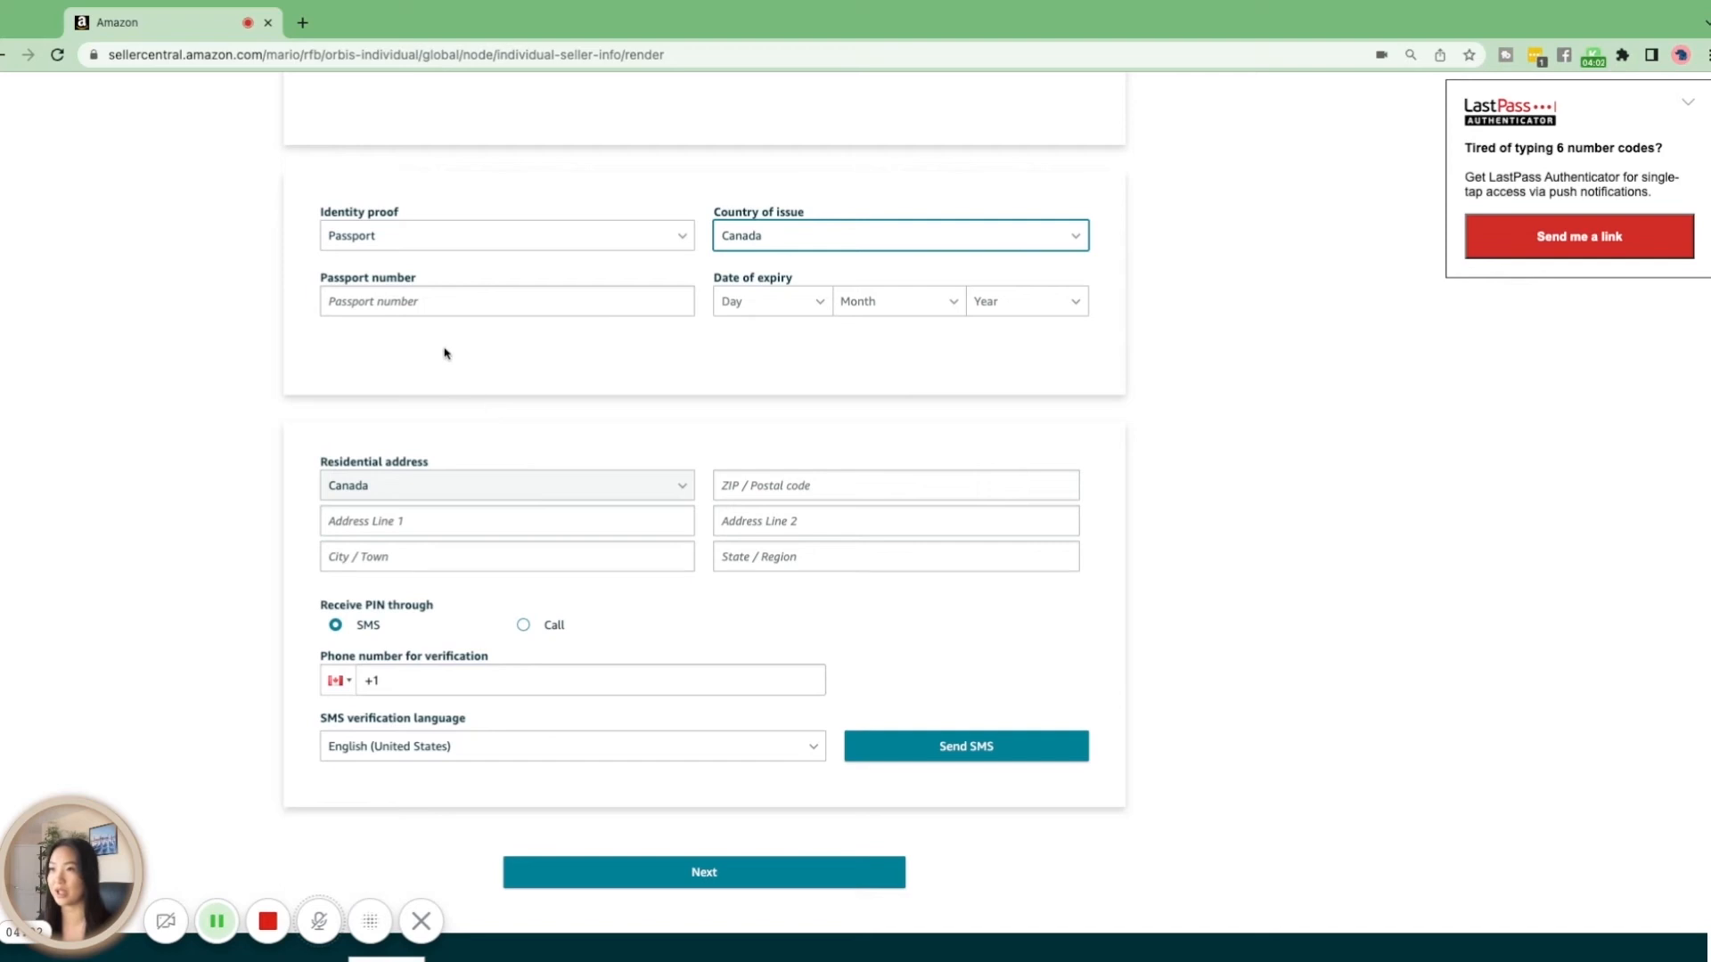
pyautogui.click(422, 312)
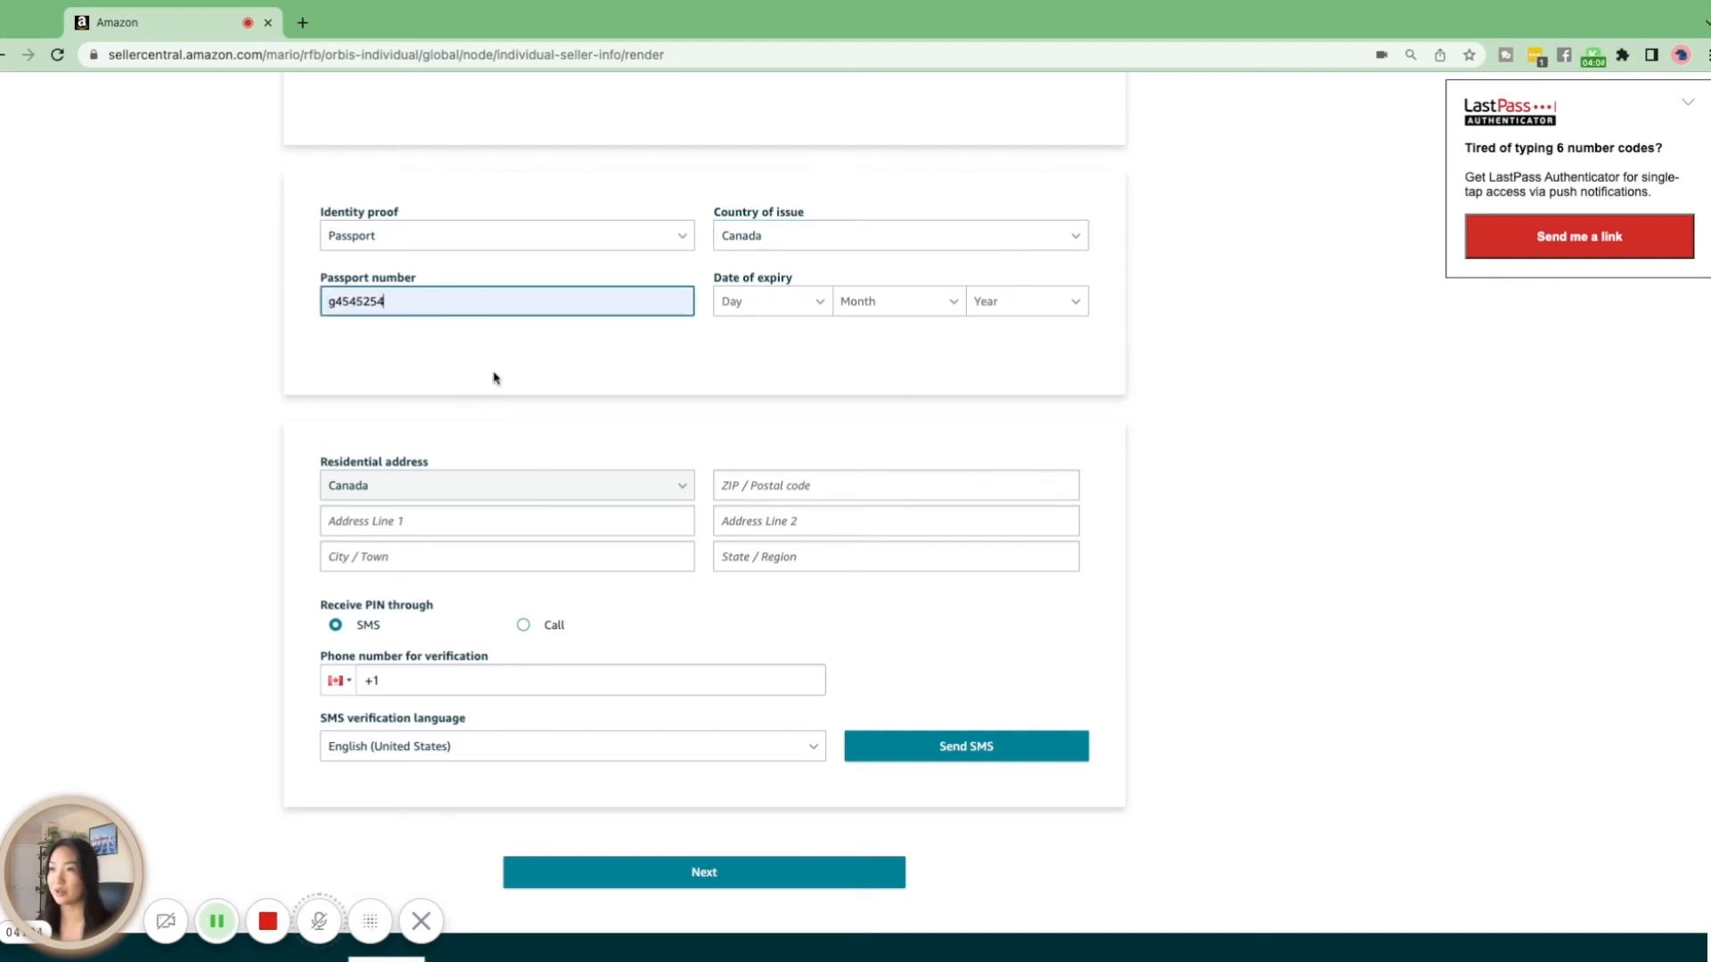
pyautogui.click(824, 317)
pyautogui.click(769, 489)
pyautogui.click(914, 307)
pyautogui.click(931, 465)
pyautogui.click(1020, 303)
pyautogui.click(1011, 470)
# Fill in the residential address with its postal code, street address, city and region
pyautogui.scroll(3, 1008, 468)
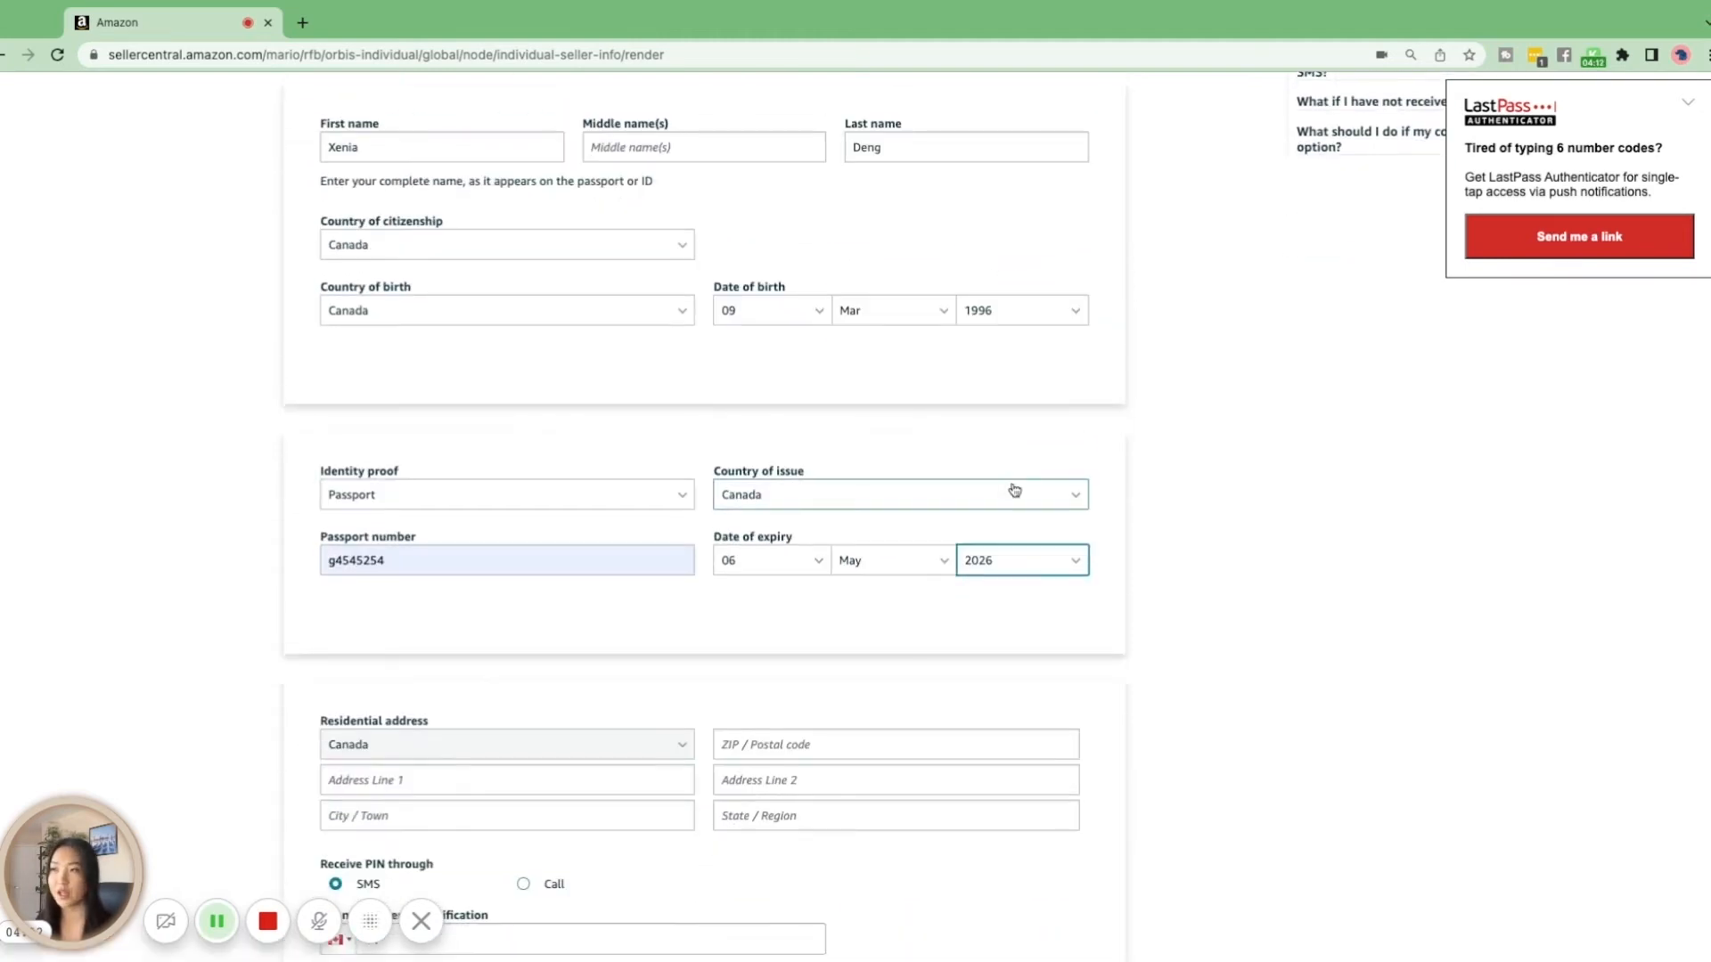
pyautogui.scroll(-3, 1014, 488)
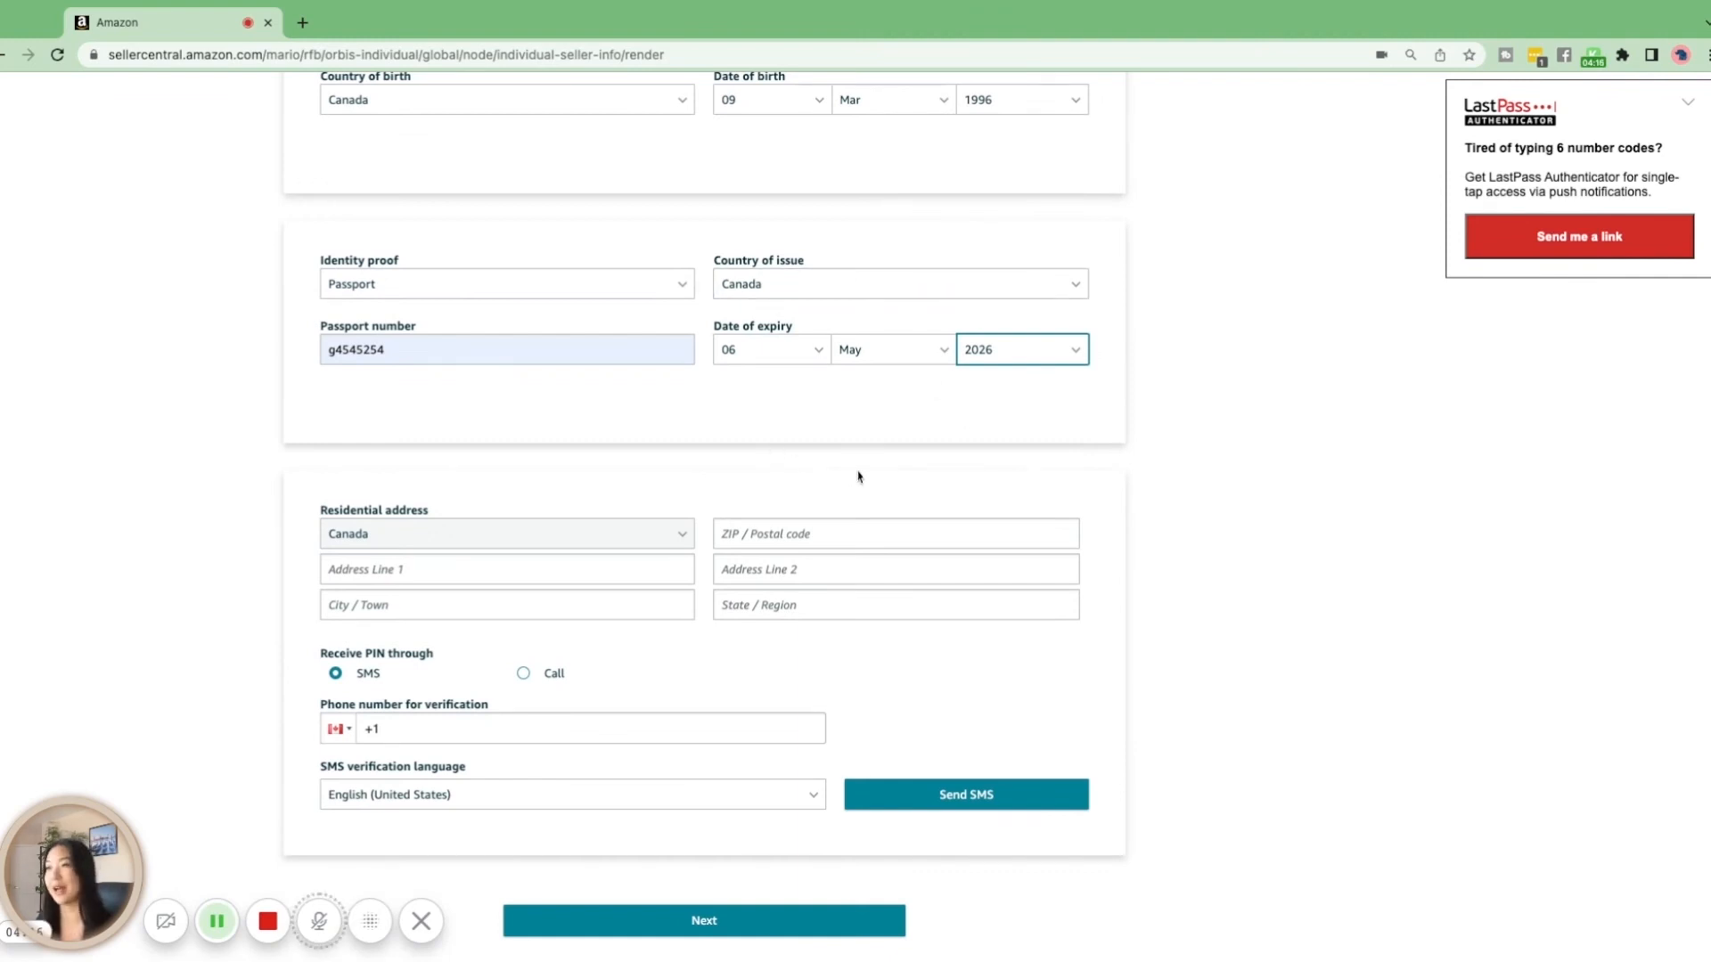
pyautogui.scroll(-1, 853, 477)
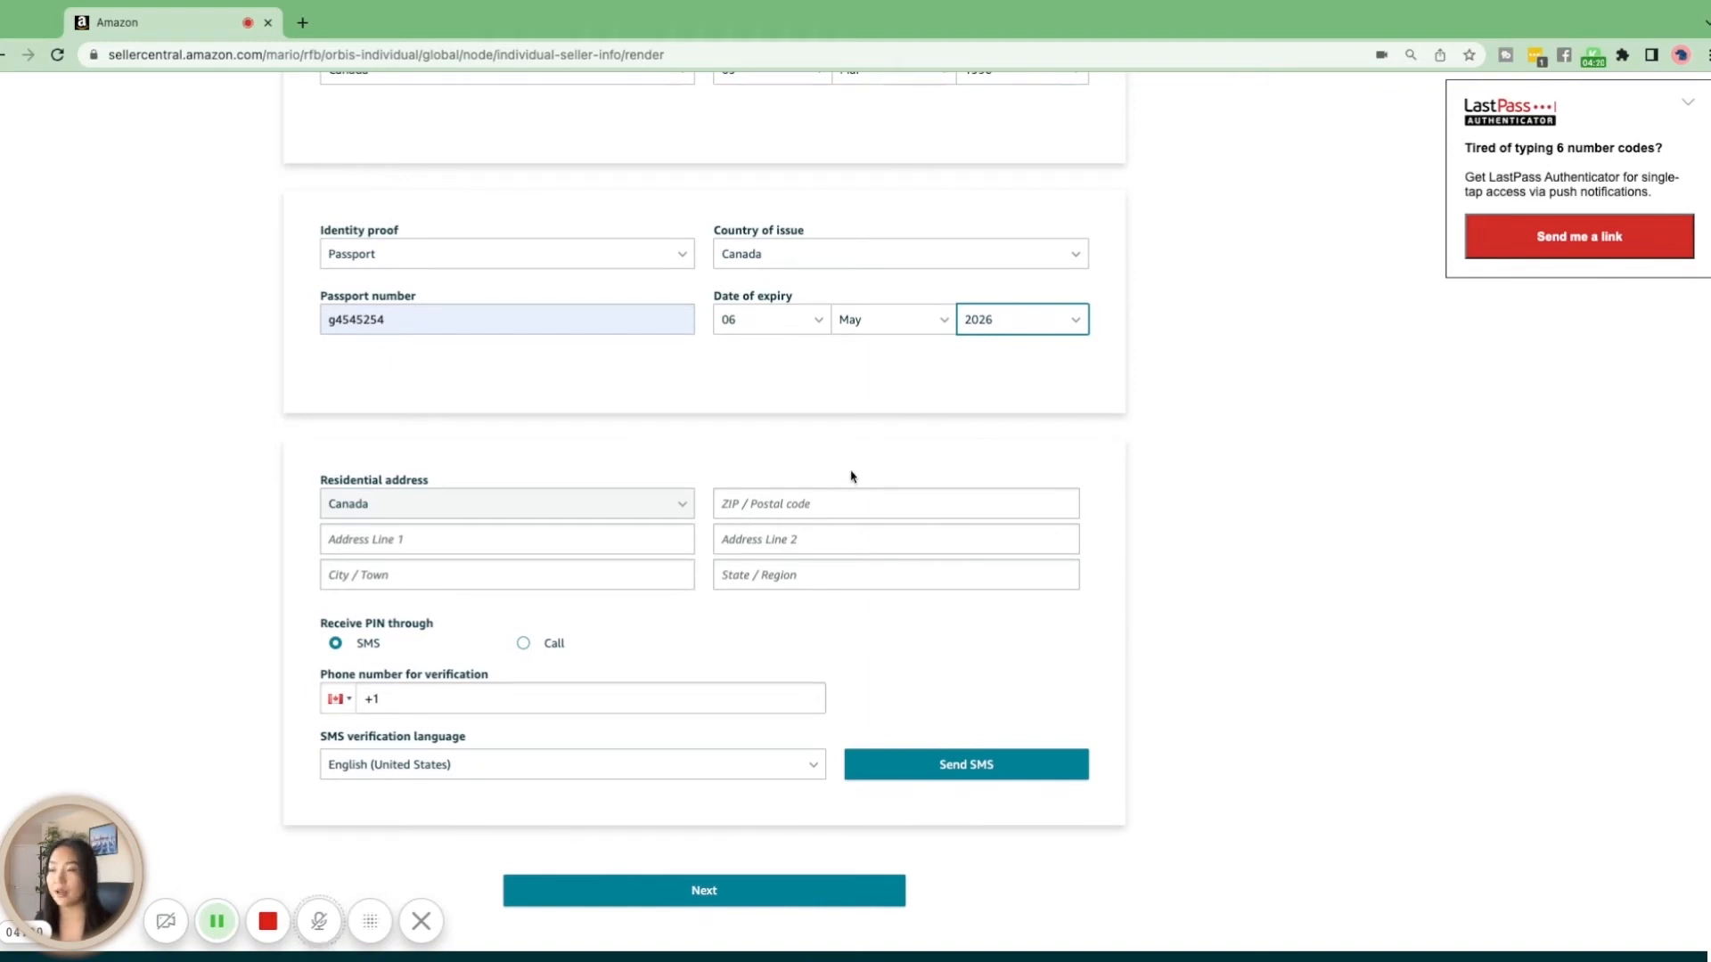
pyautogui.scroll(-1, 810, 474)
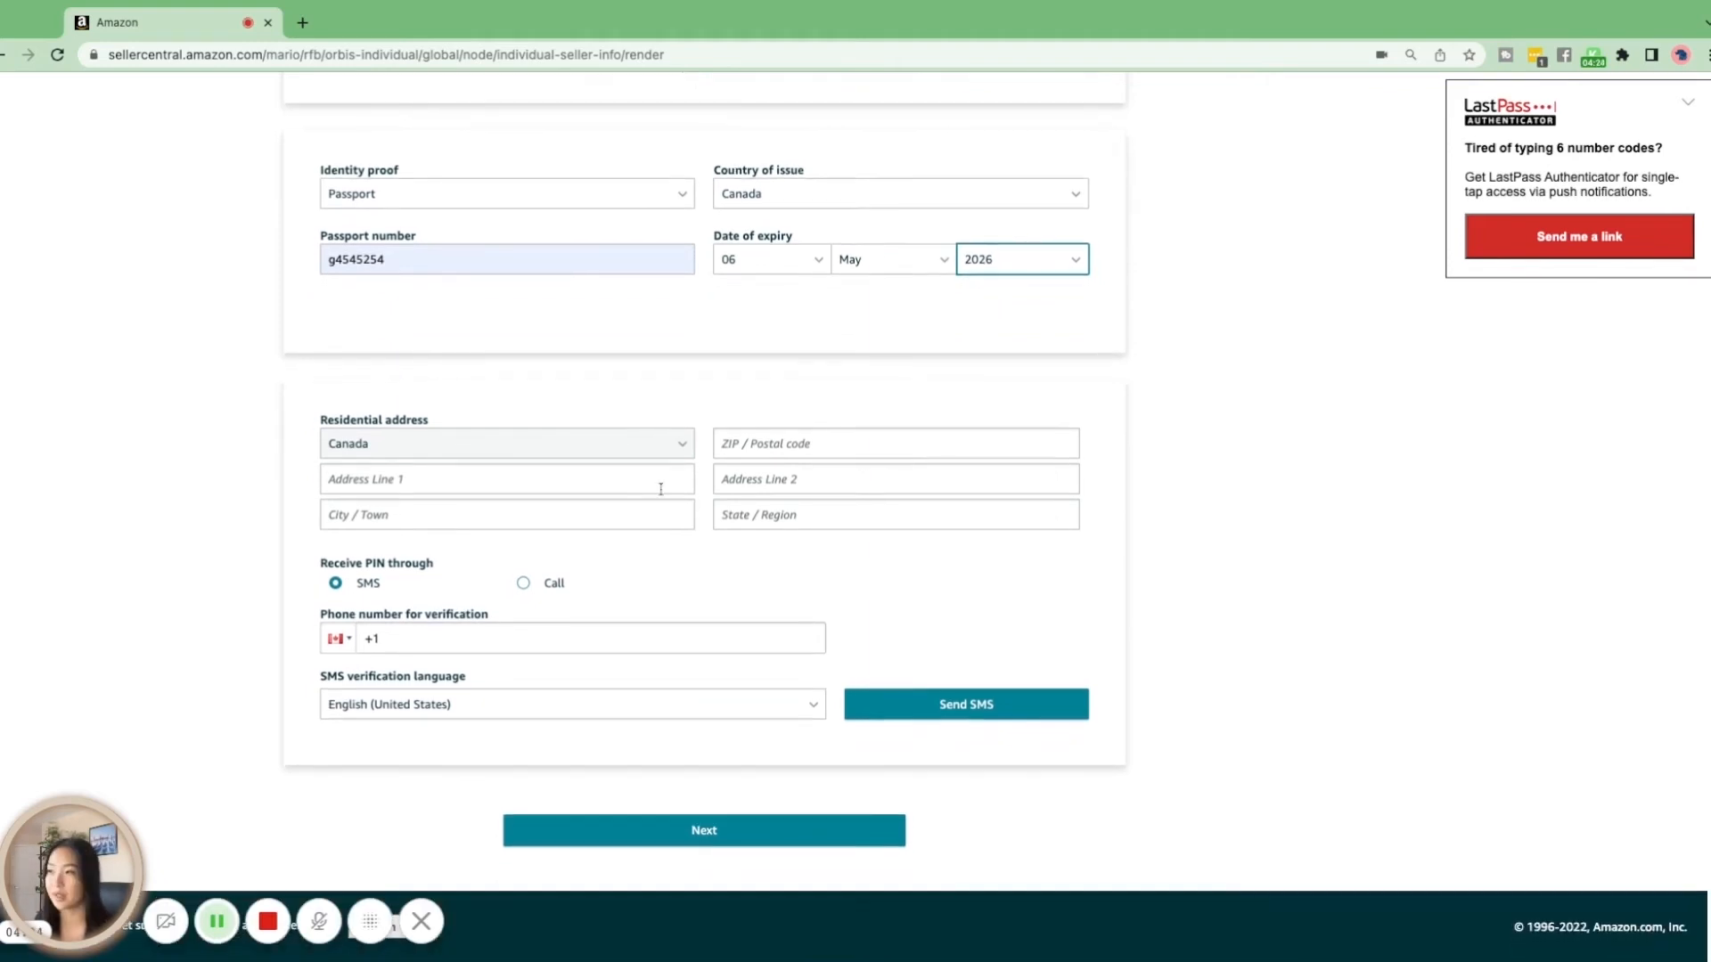
pyautogui.click(745, 445)
pyautogui.click(770, 575)
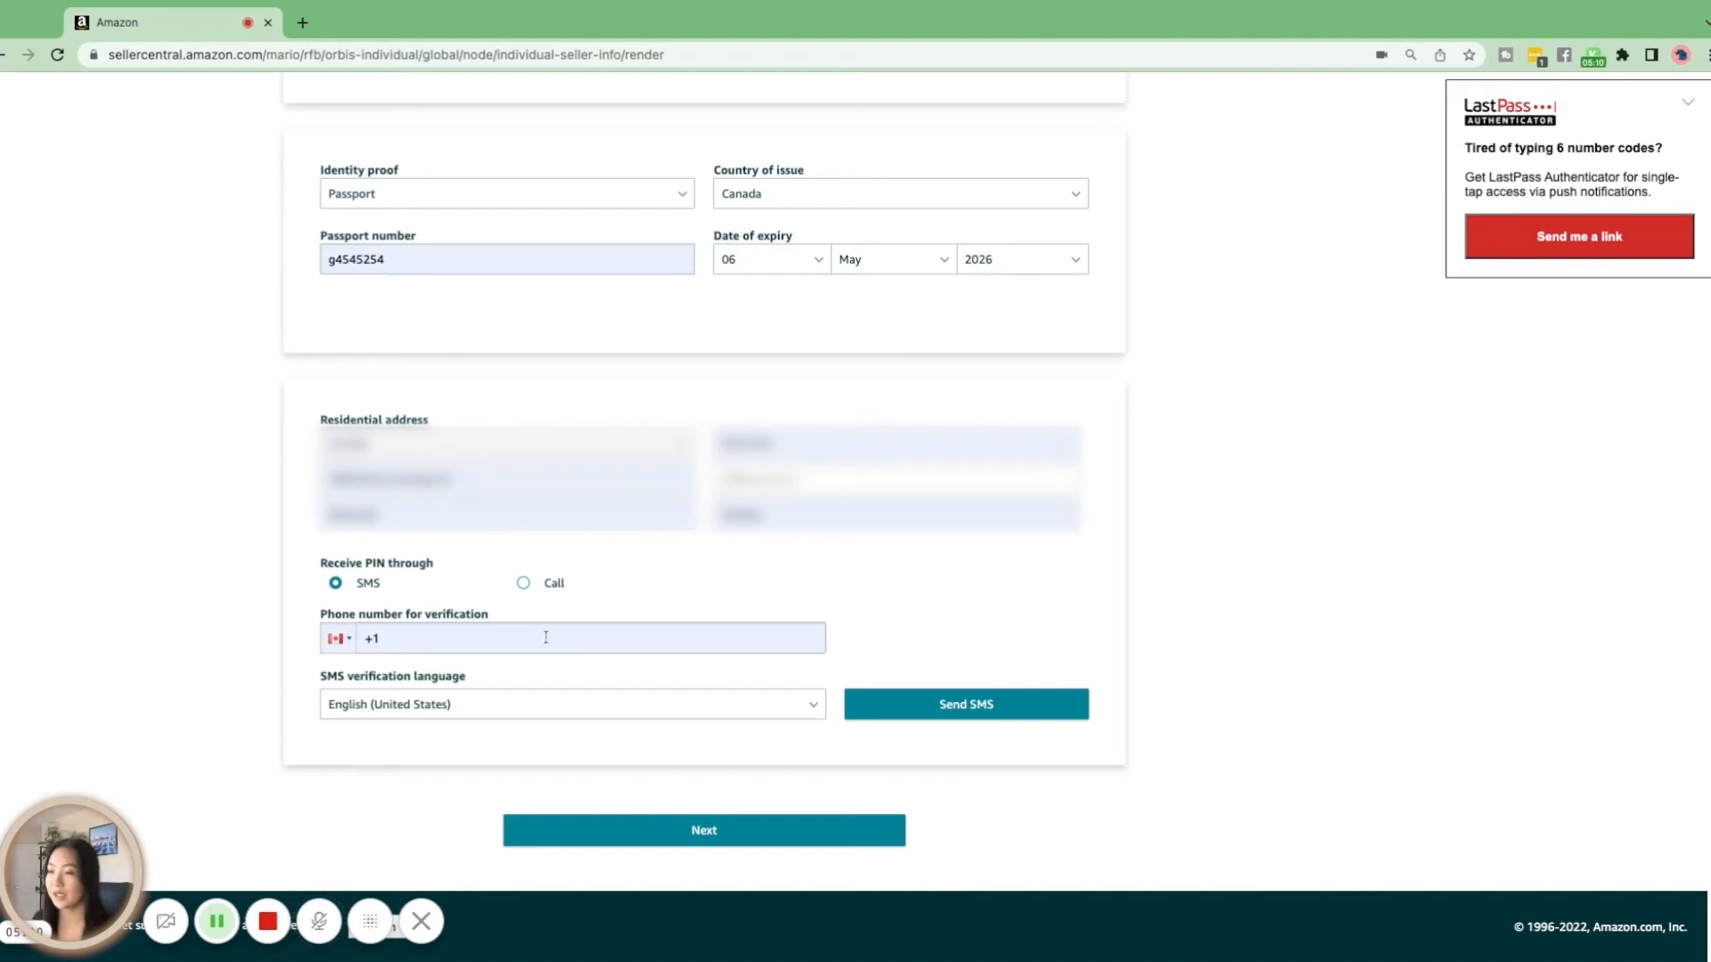
# Enter the phone number for verification, request the PIN by SMS, and proceed to the billing stage
pyautogui.click(484, 642)
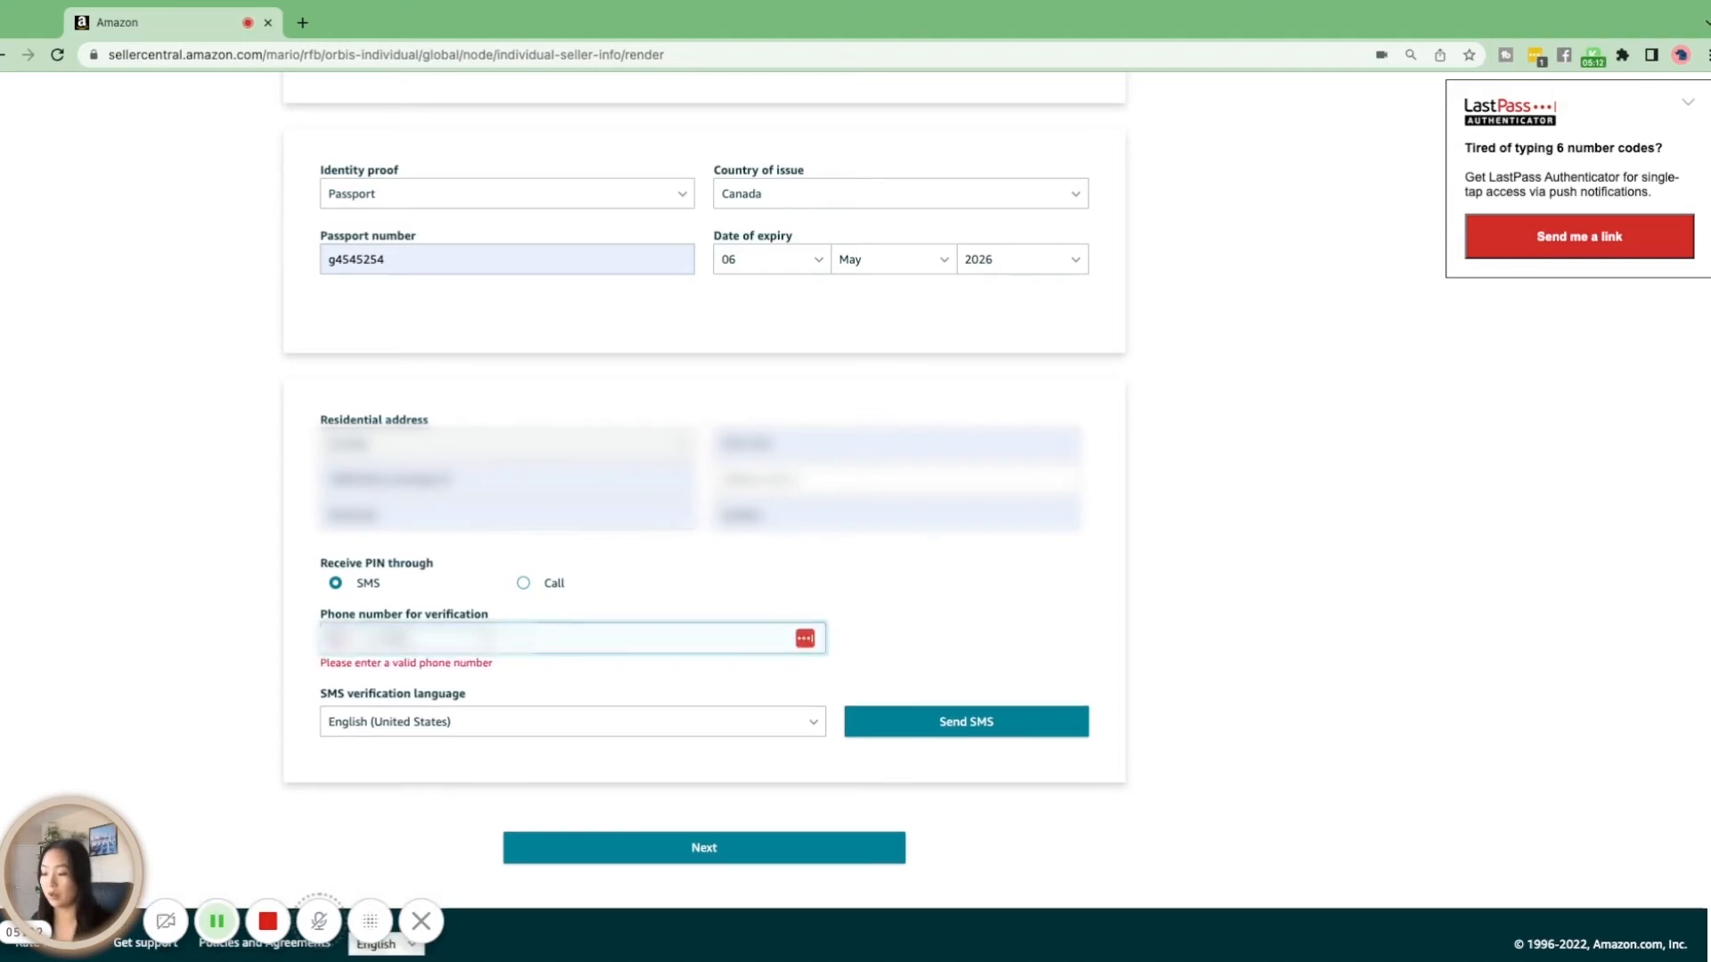
pyautogui.write('????')
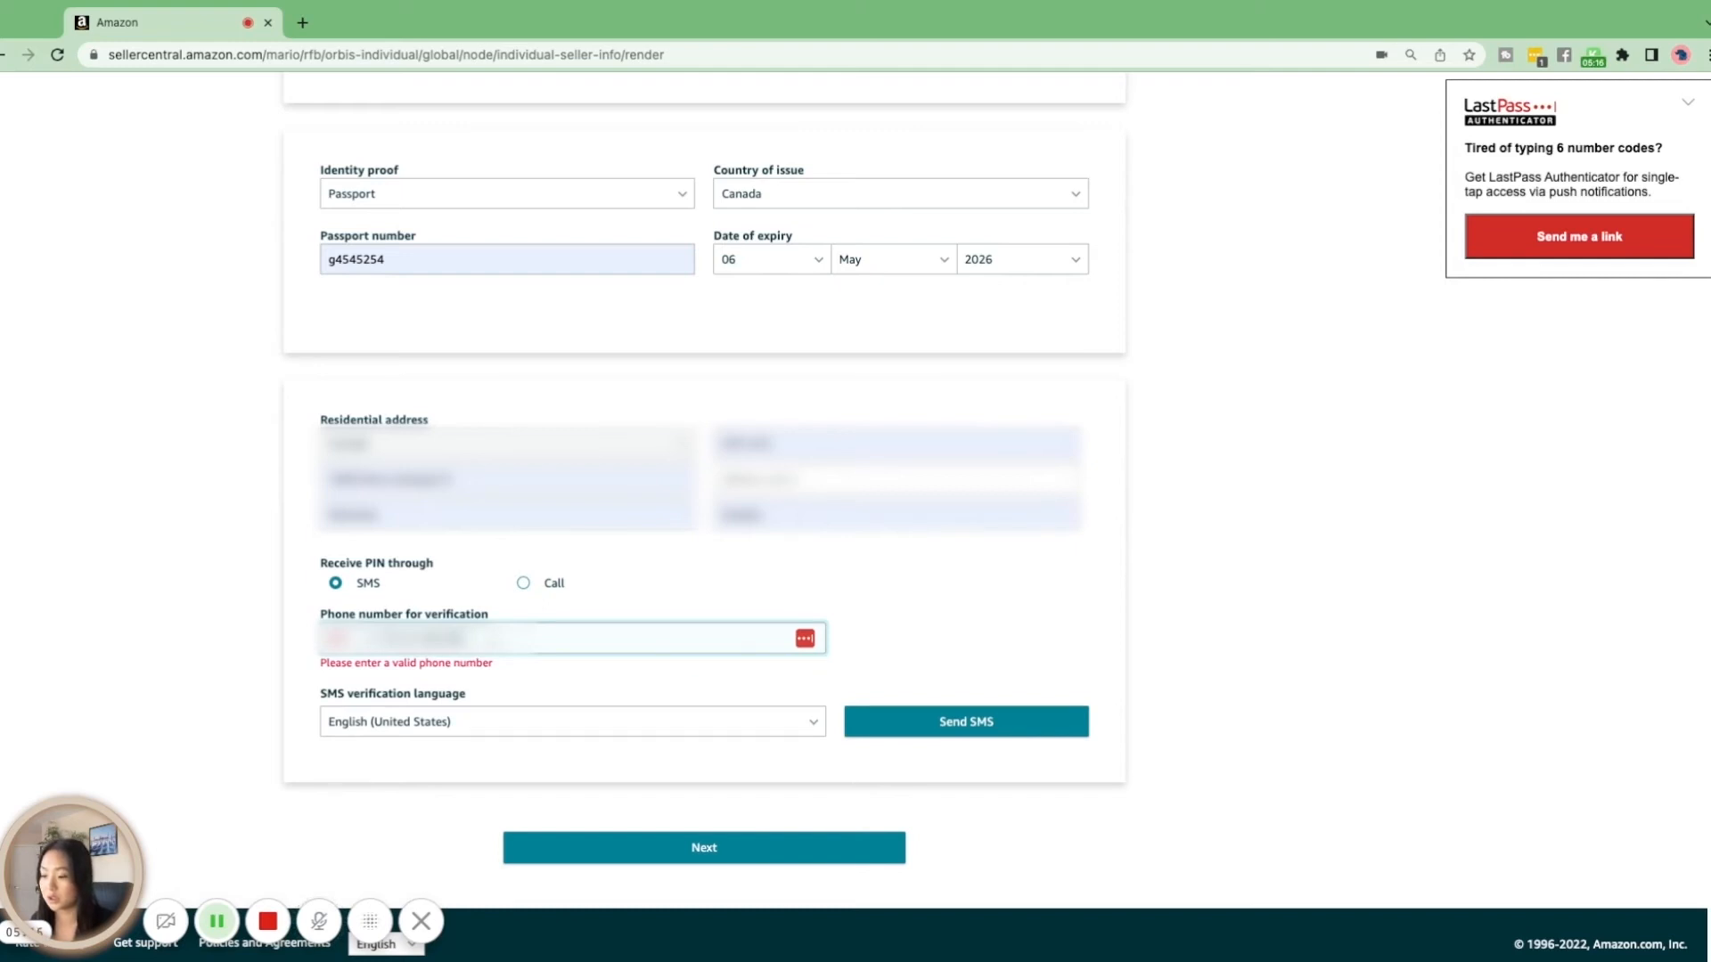
pyautogui.write('?')
pyautogui.click(202, 709)
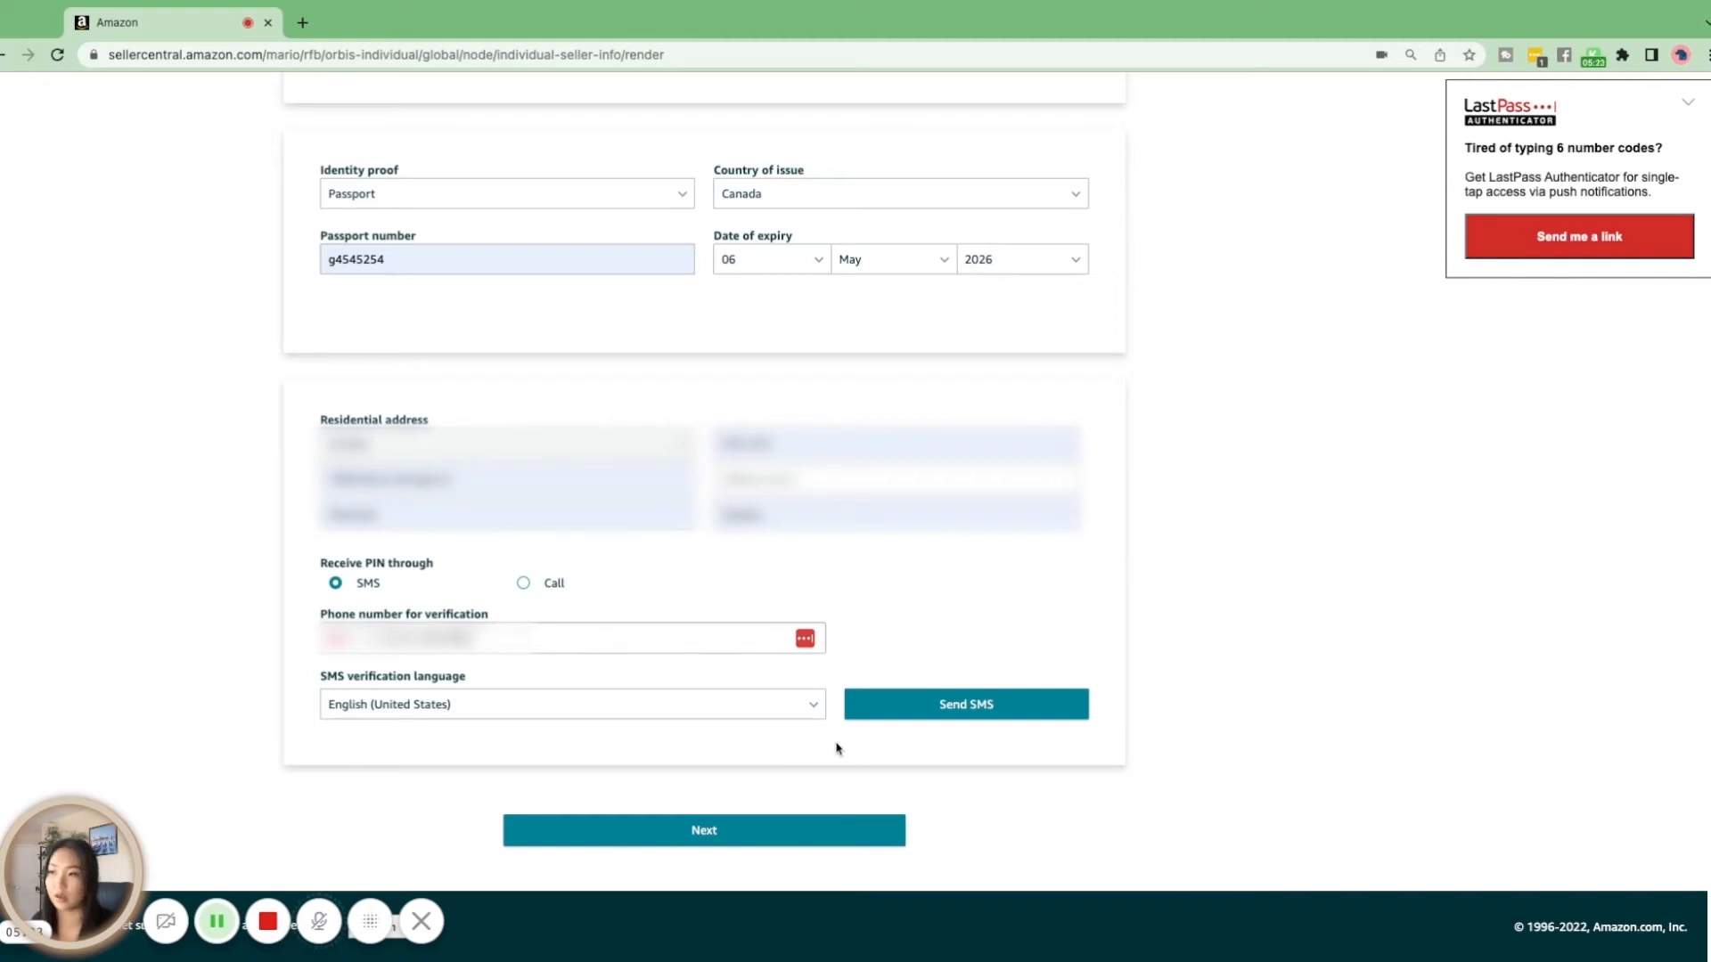
pyautogui.click(934, 712)
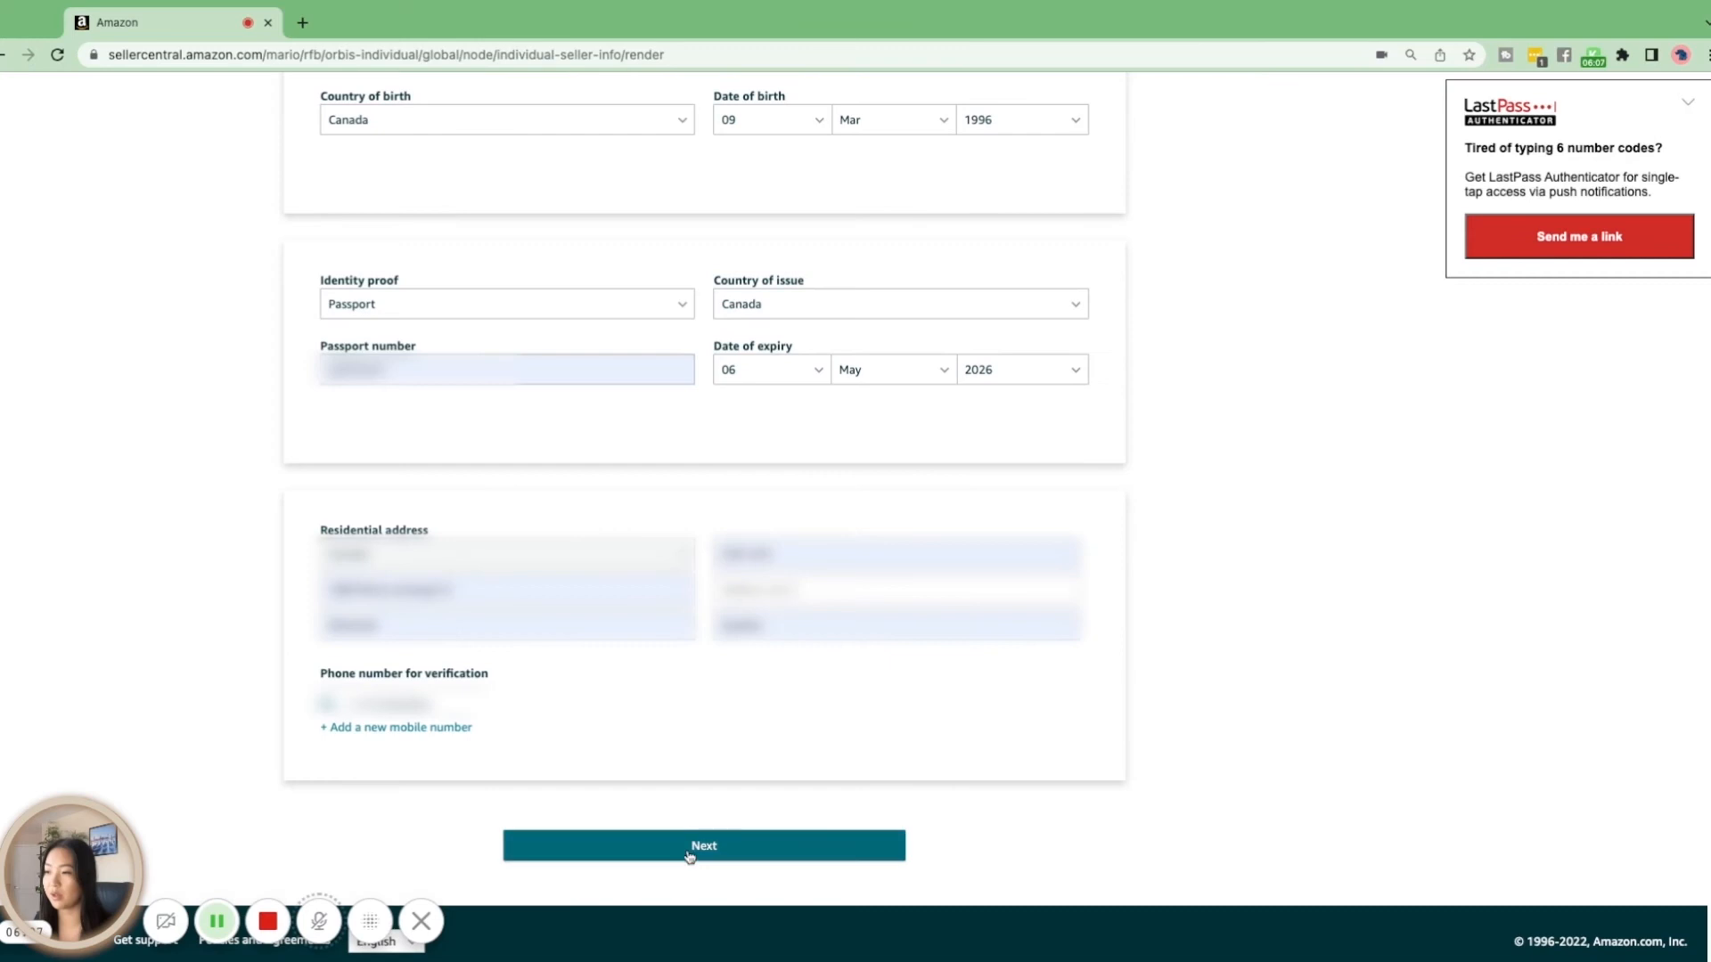
pyautogui.click(693, 848)
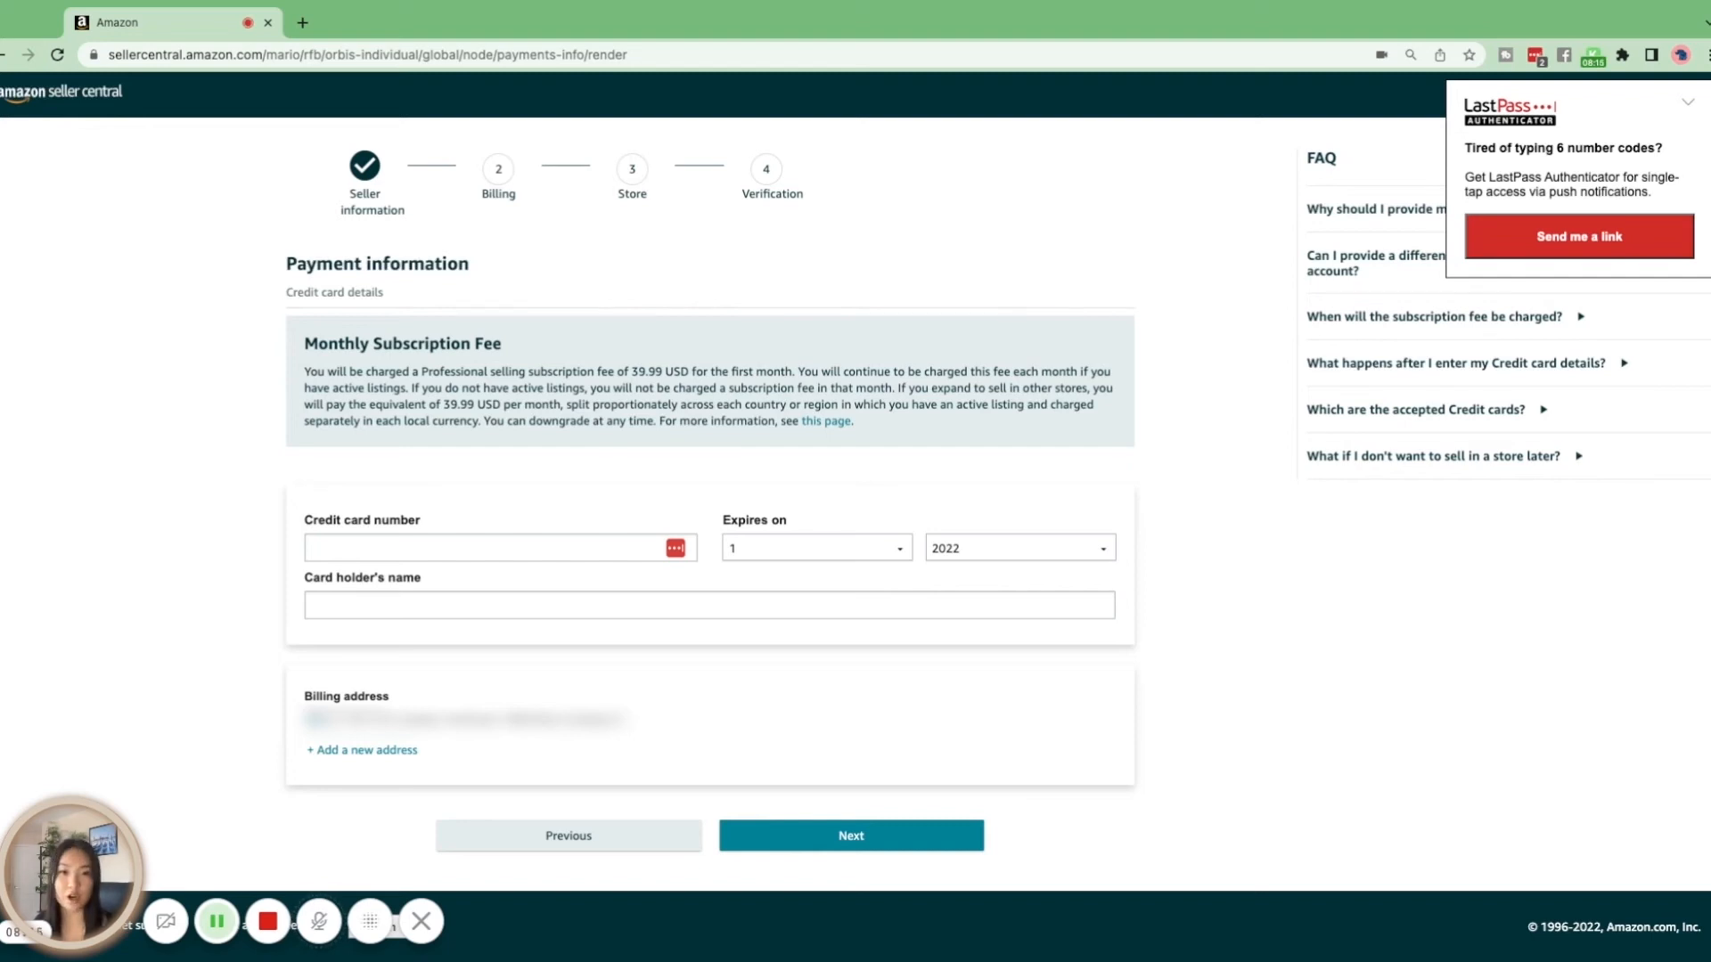
# Fill in the credit card number, expiry date and card holder's name, and proceed to the store stage
pyautogui.click(379, 554)
pyautogui.click(399, 575)
pyautogui.click(456, 603)
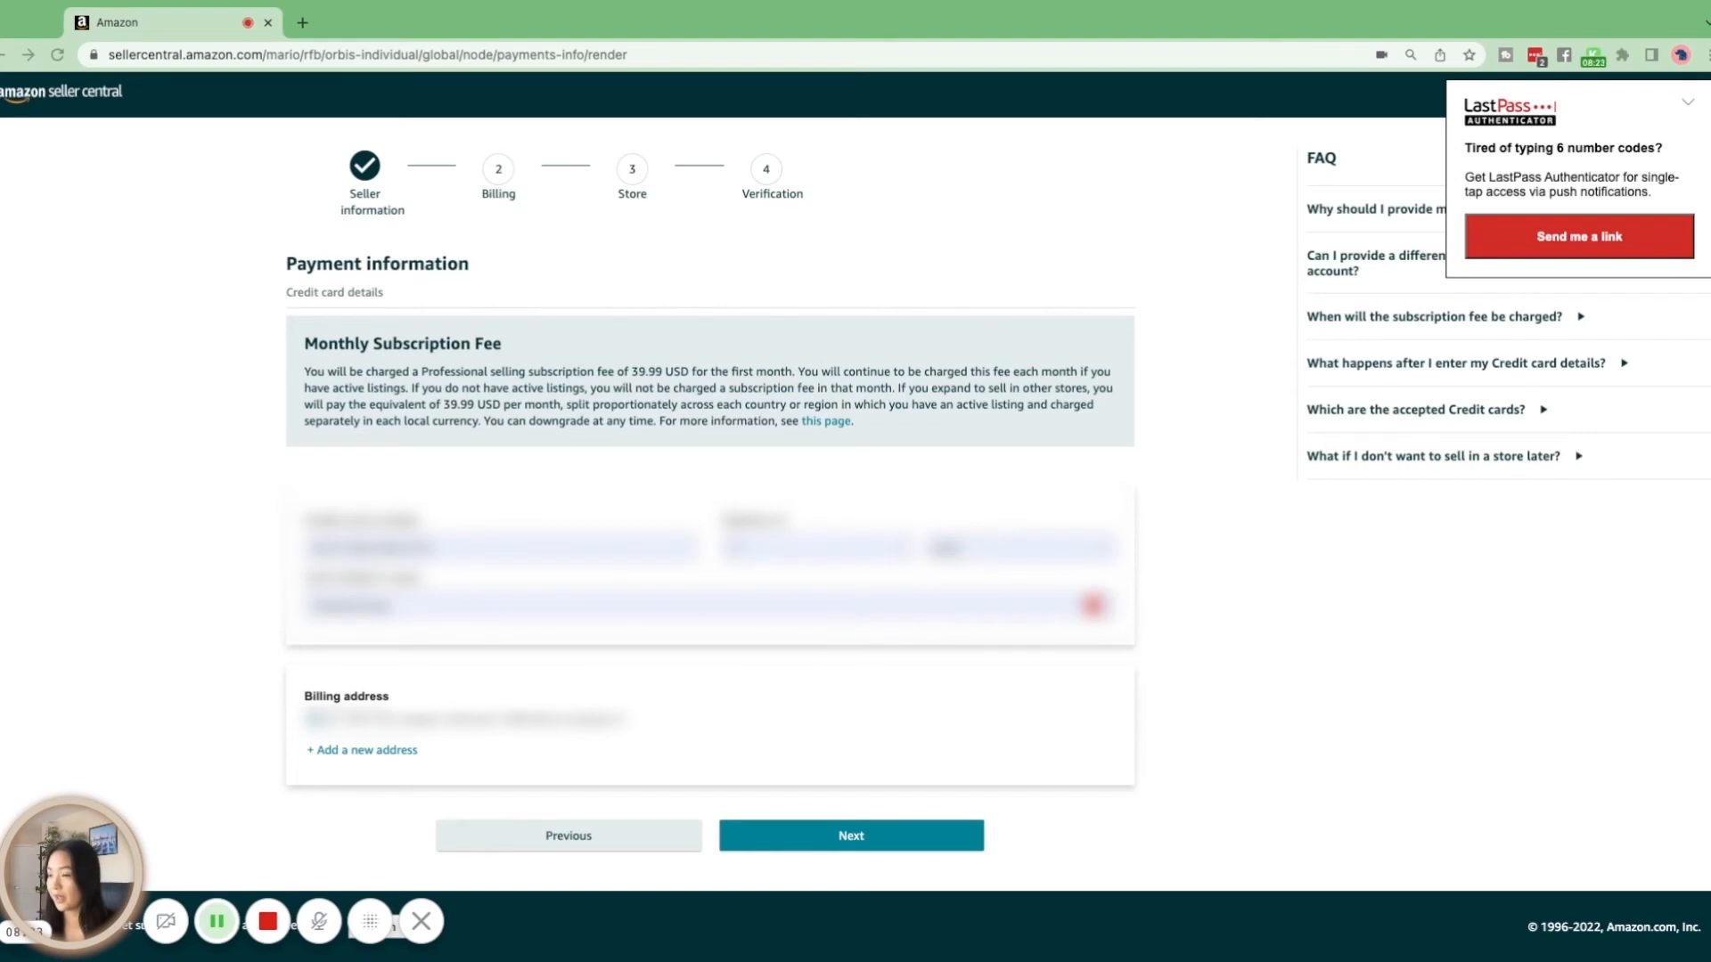
pyautogui.click(851, 835)
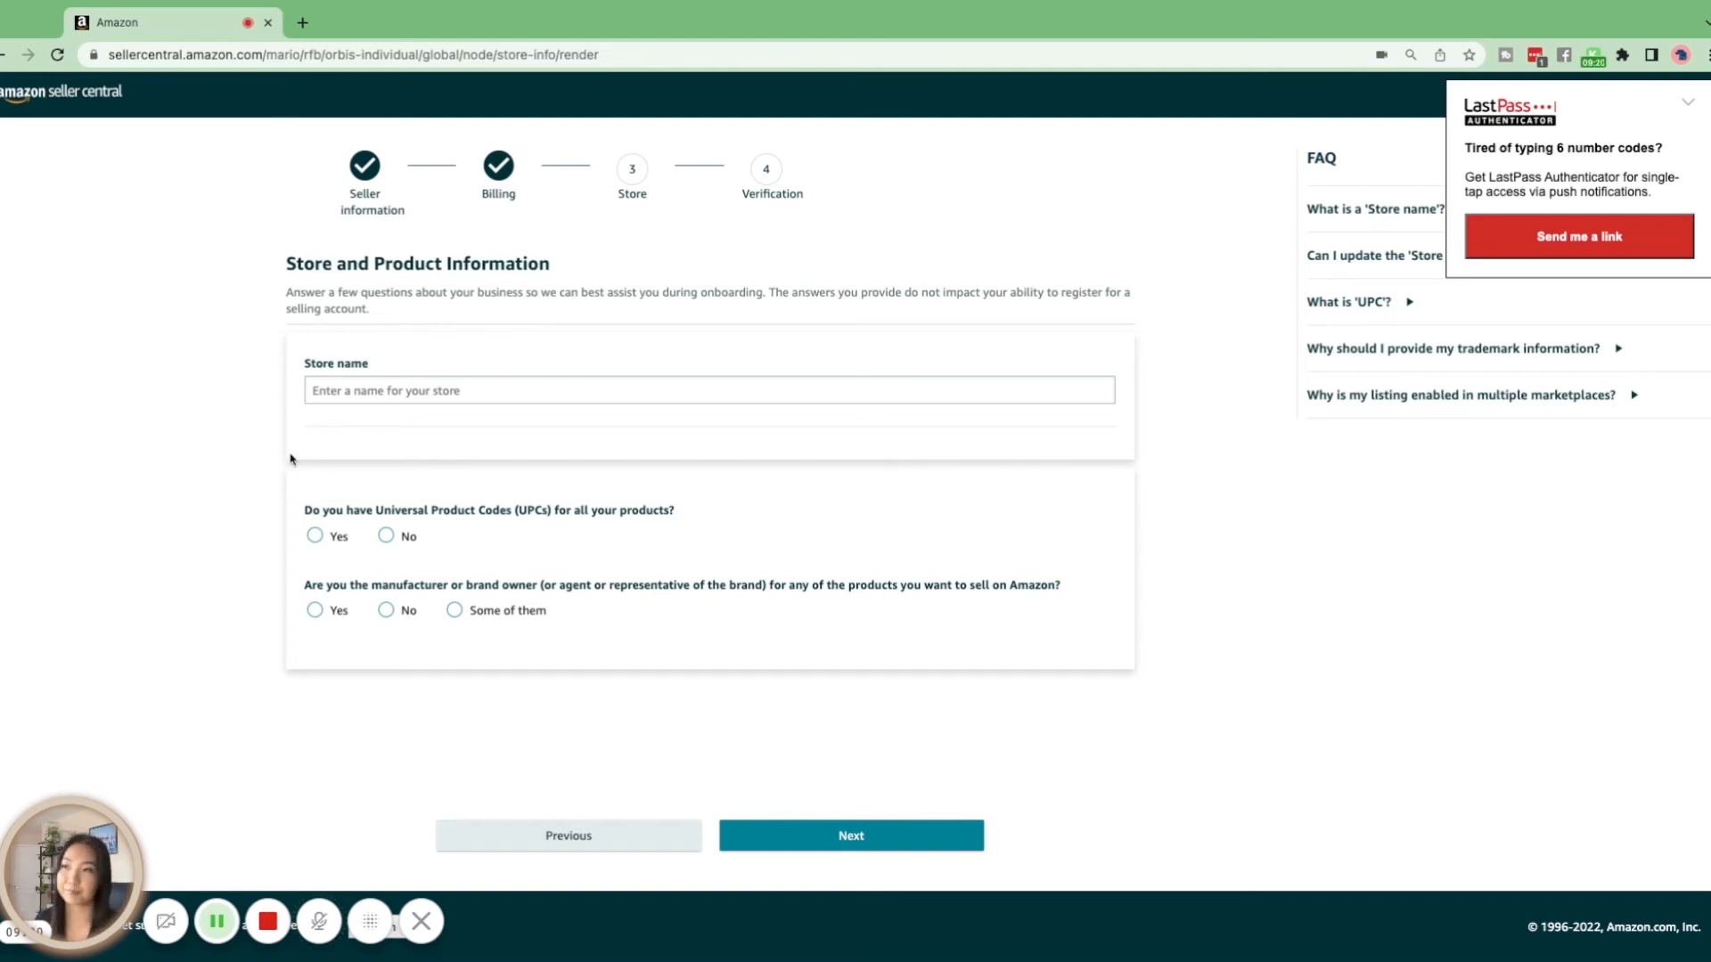
# Enter the seller's full name as the store name
pyautogui.click(338, 390)
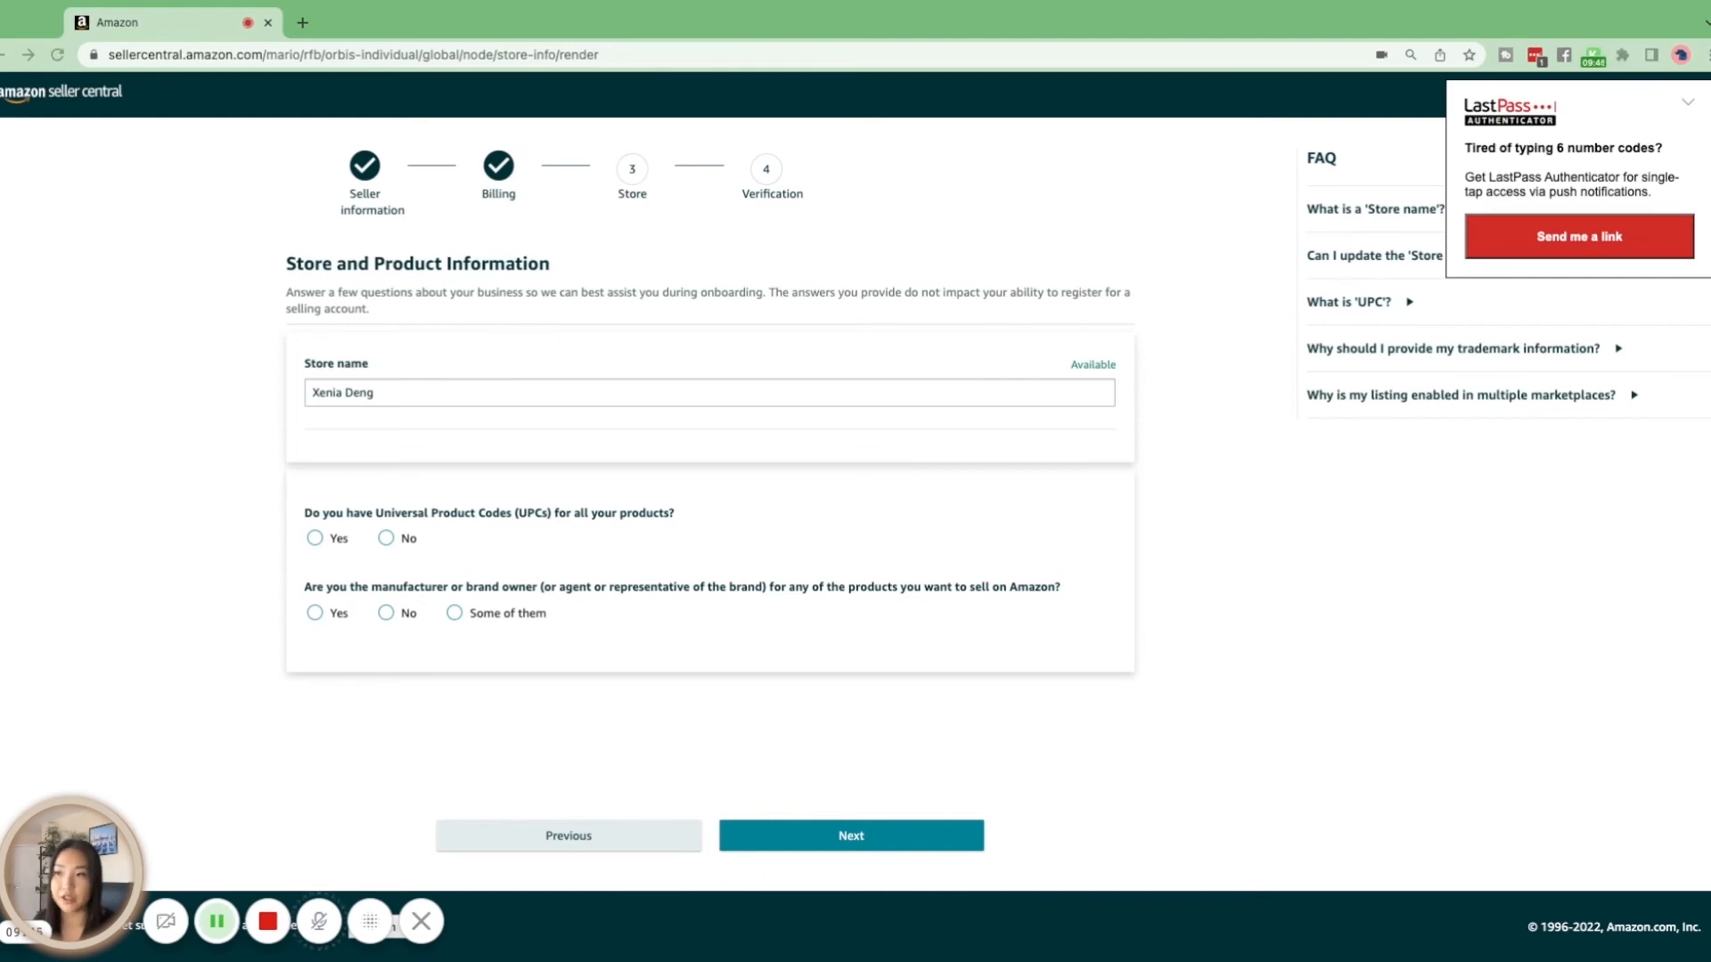
# Answer Yes for UPCs, Yes for manufacturer or brand owner and No for government-registered trademark, and proceed to verification
pyautogui.click(315, 539)
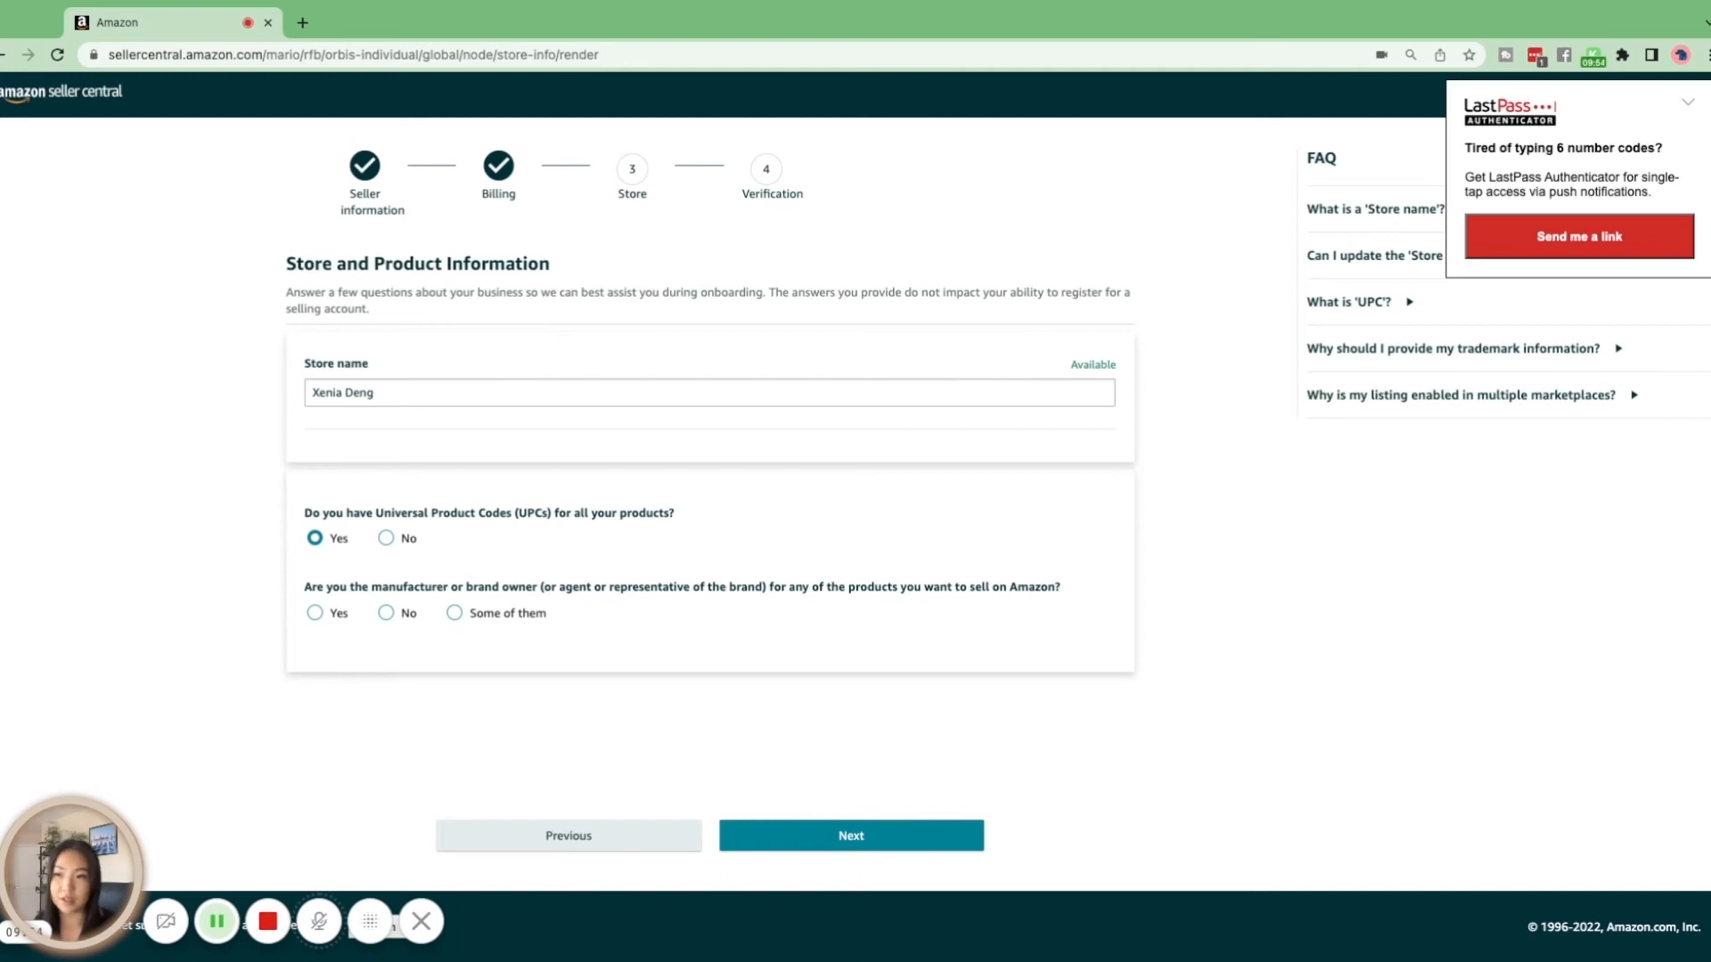
pyautogui.click(315, 613)
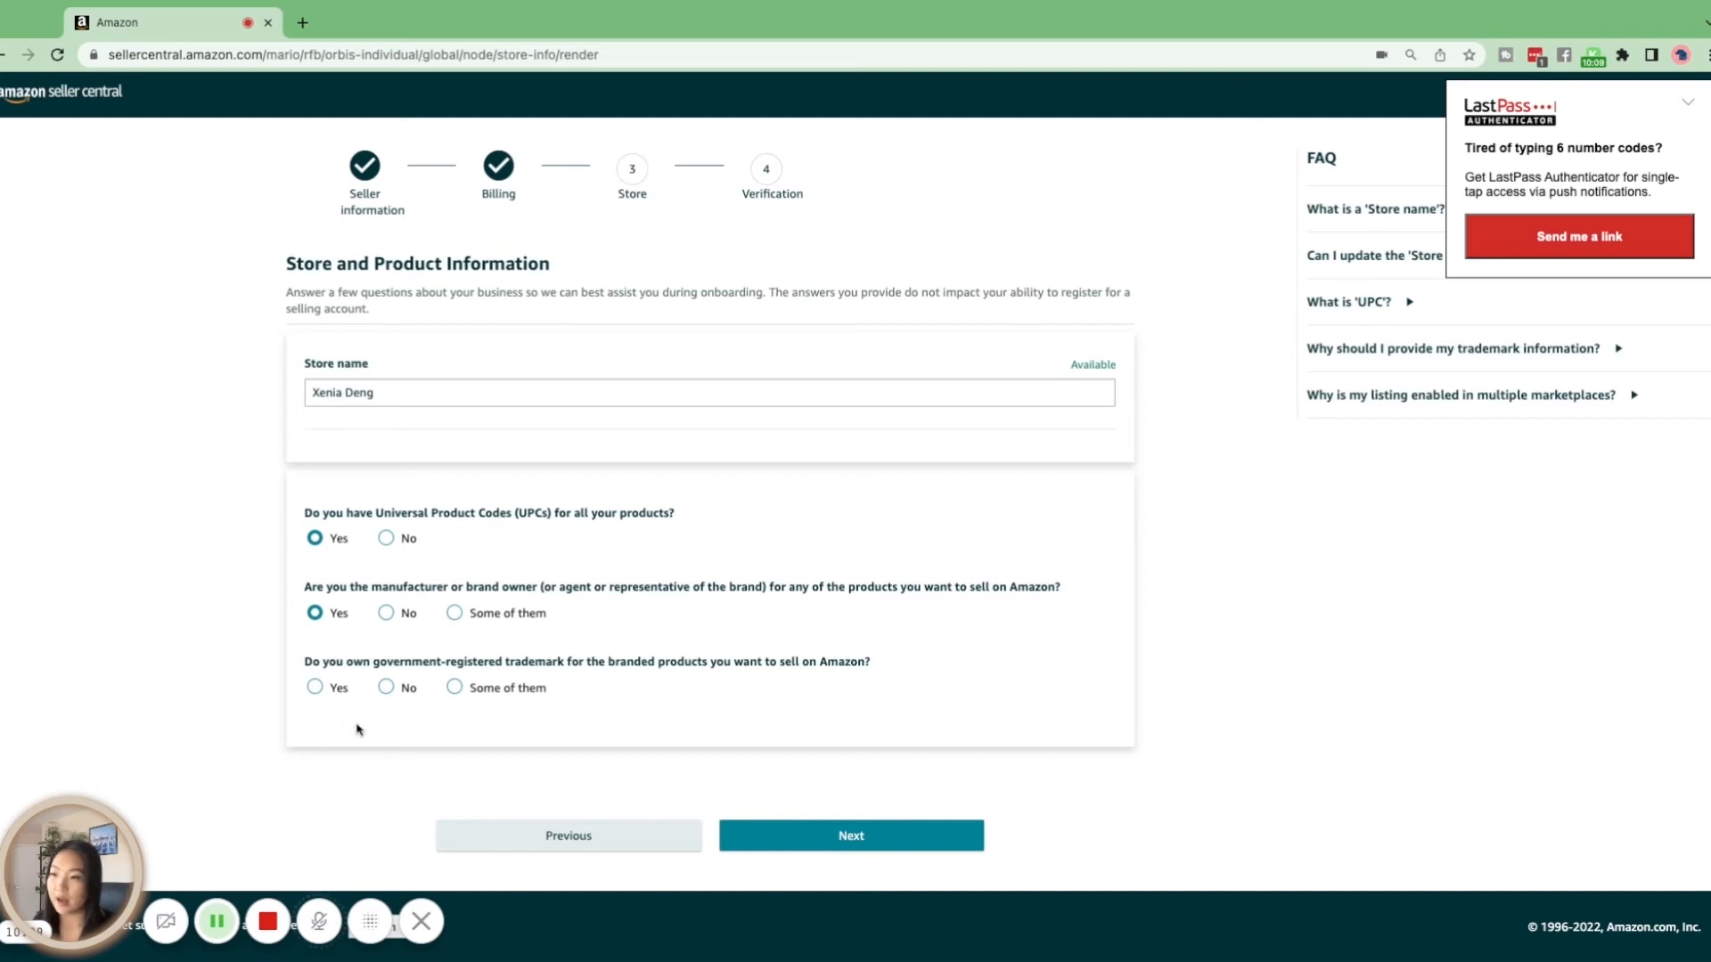
pyautogui.click(386, 689)
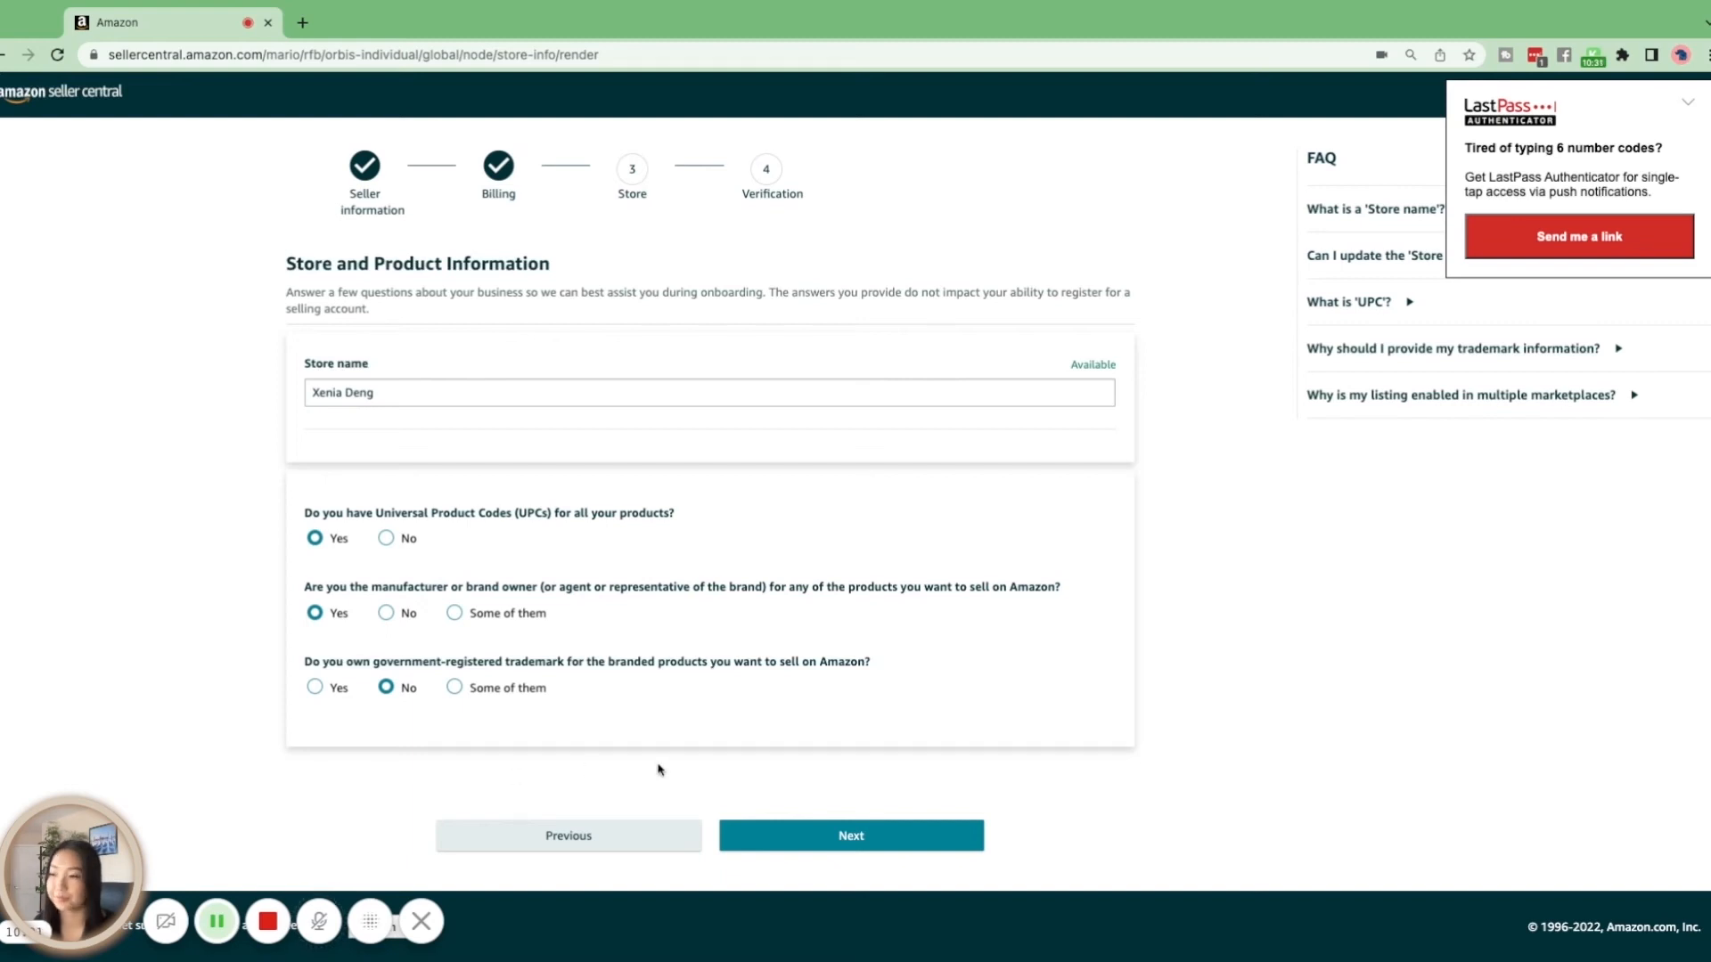
pyautogui.click(842, 848)
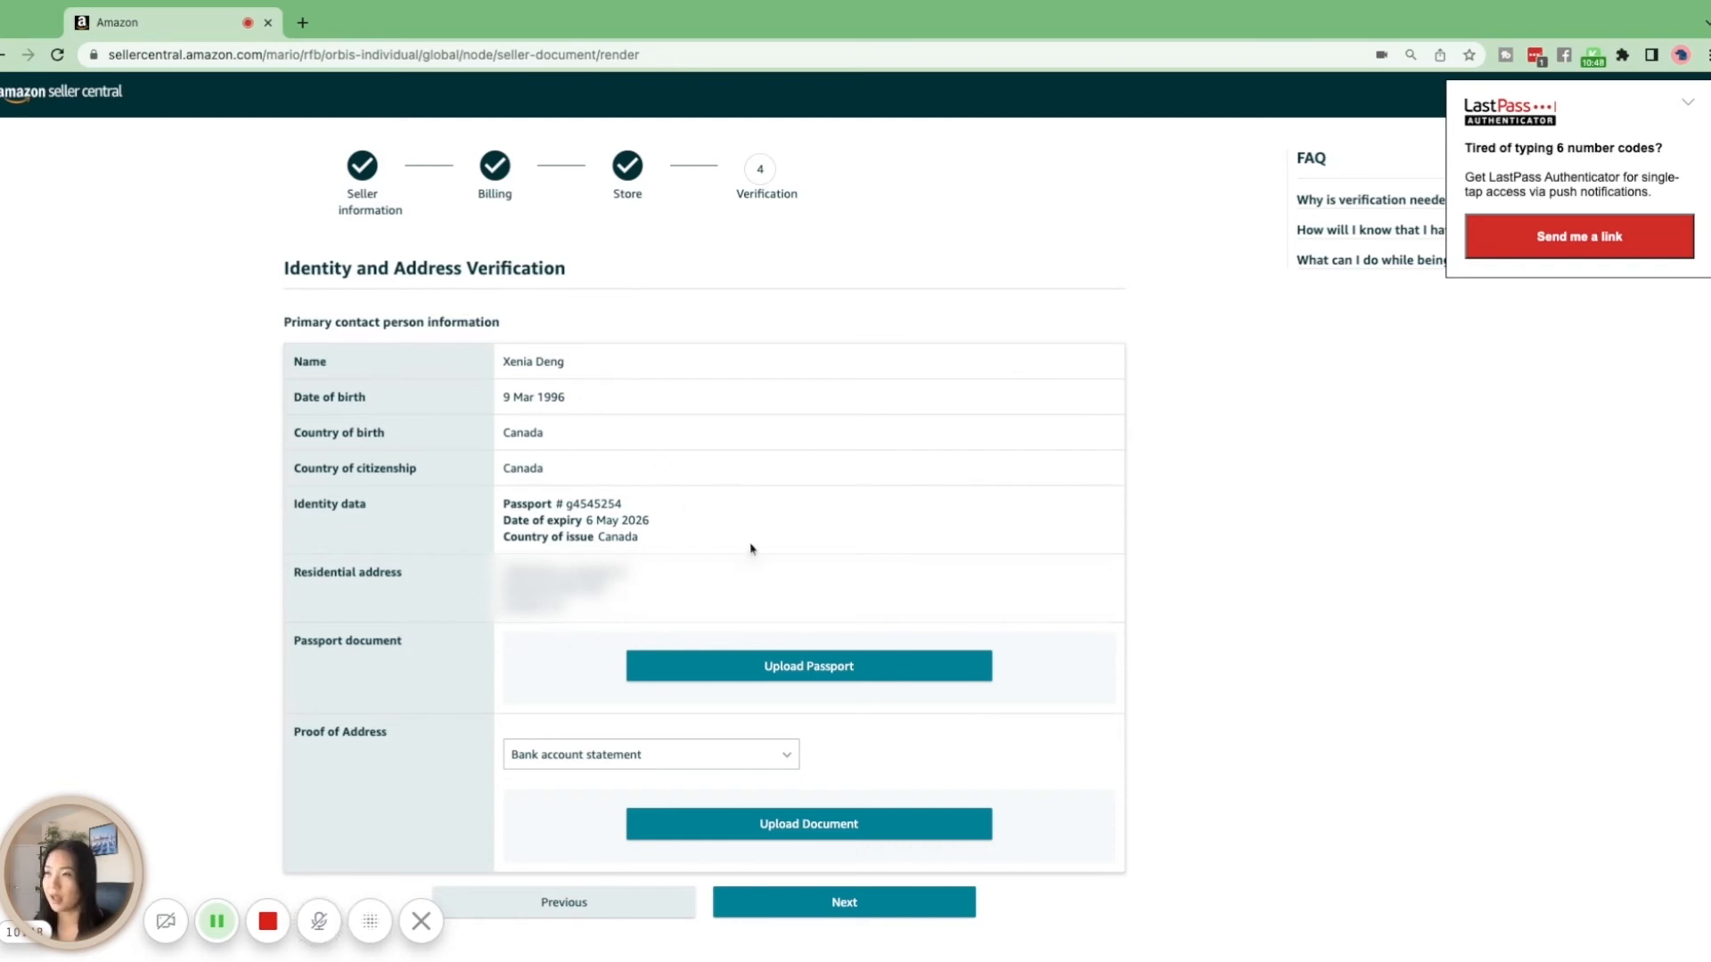
# Review the identity and address verification details and the document types accepted as proof of address
pyautogui.scroll(-2, 775, 526)
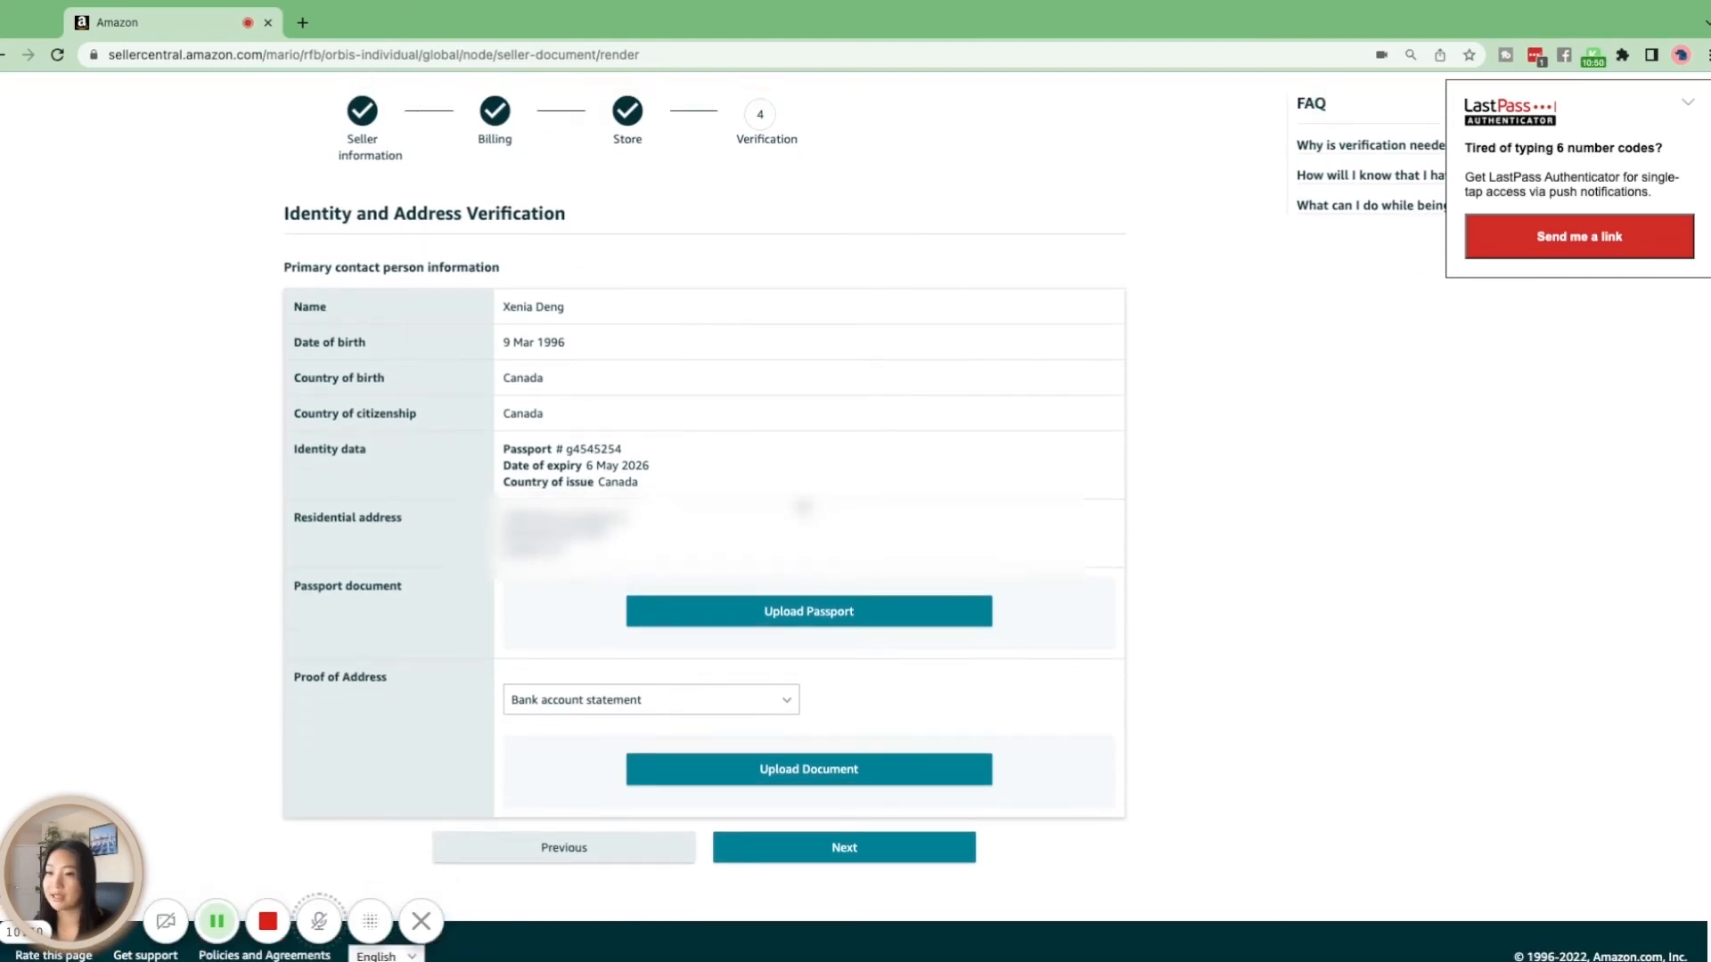
pyautogui.scroll(-1, 801, 506)
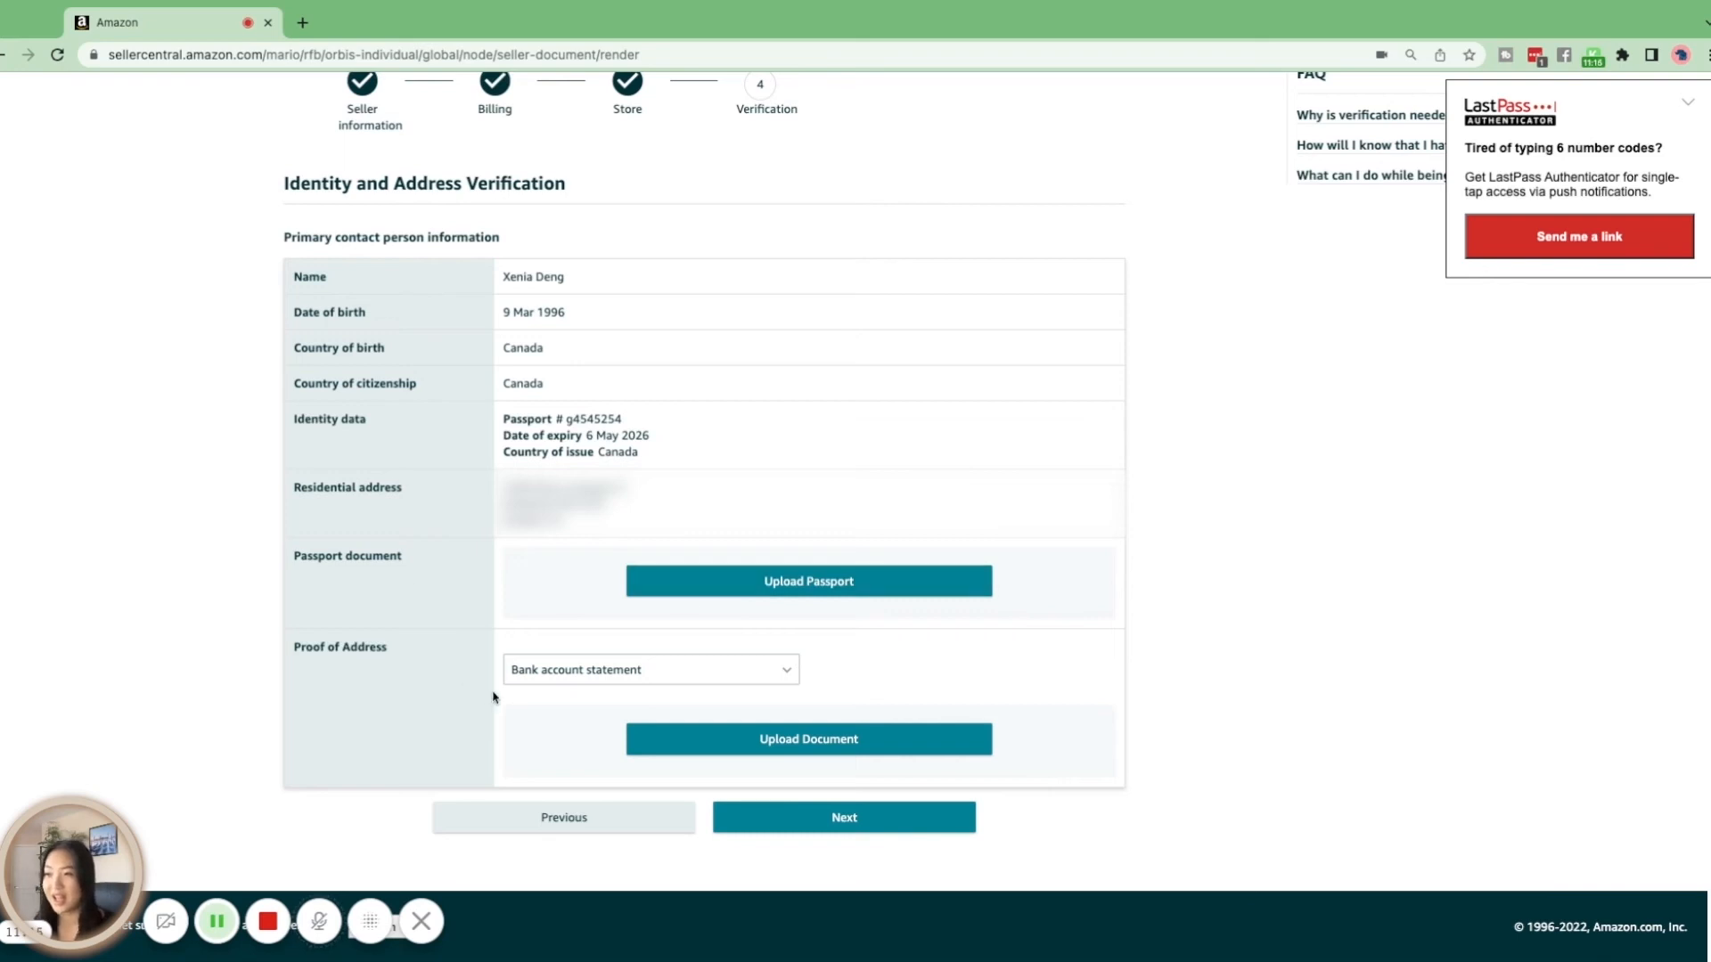
pyautogui.click(668, 682)
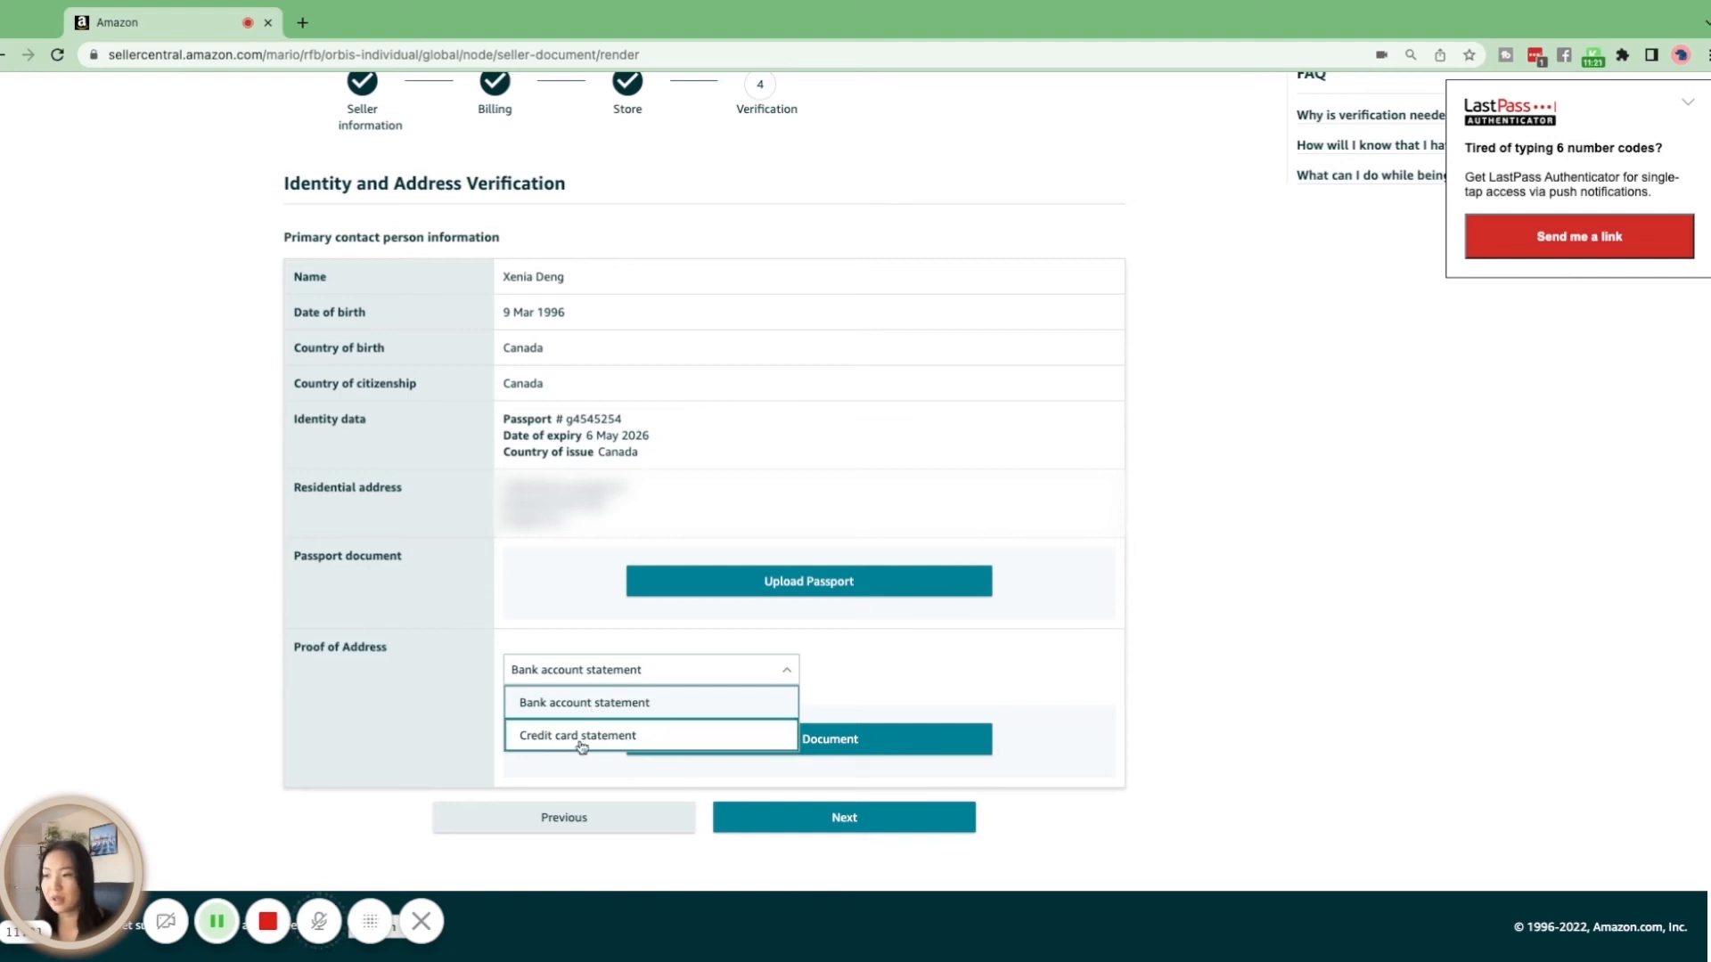
pyautogui.click(407, 747)
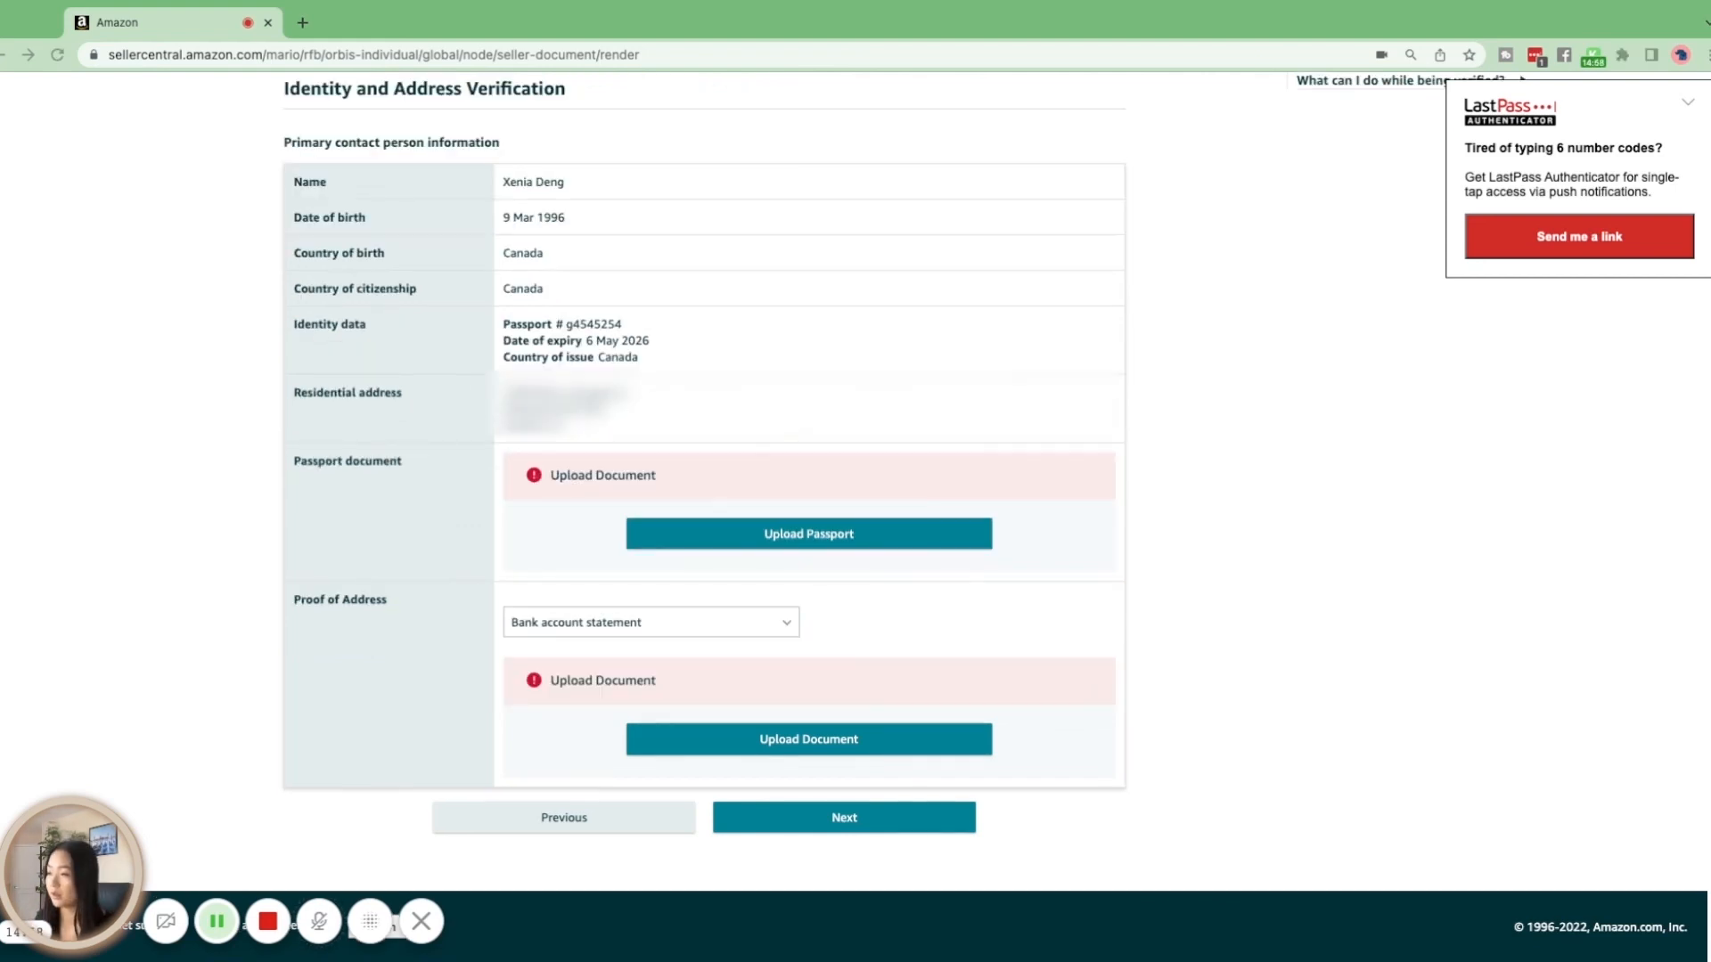
# Upload Truth about Amazon FBA 2023.jpg as the bank account statement for proof of address, and submit the verification documents
pyautogui.scroll(-1, 1253, 600)
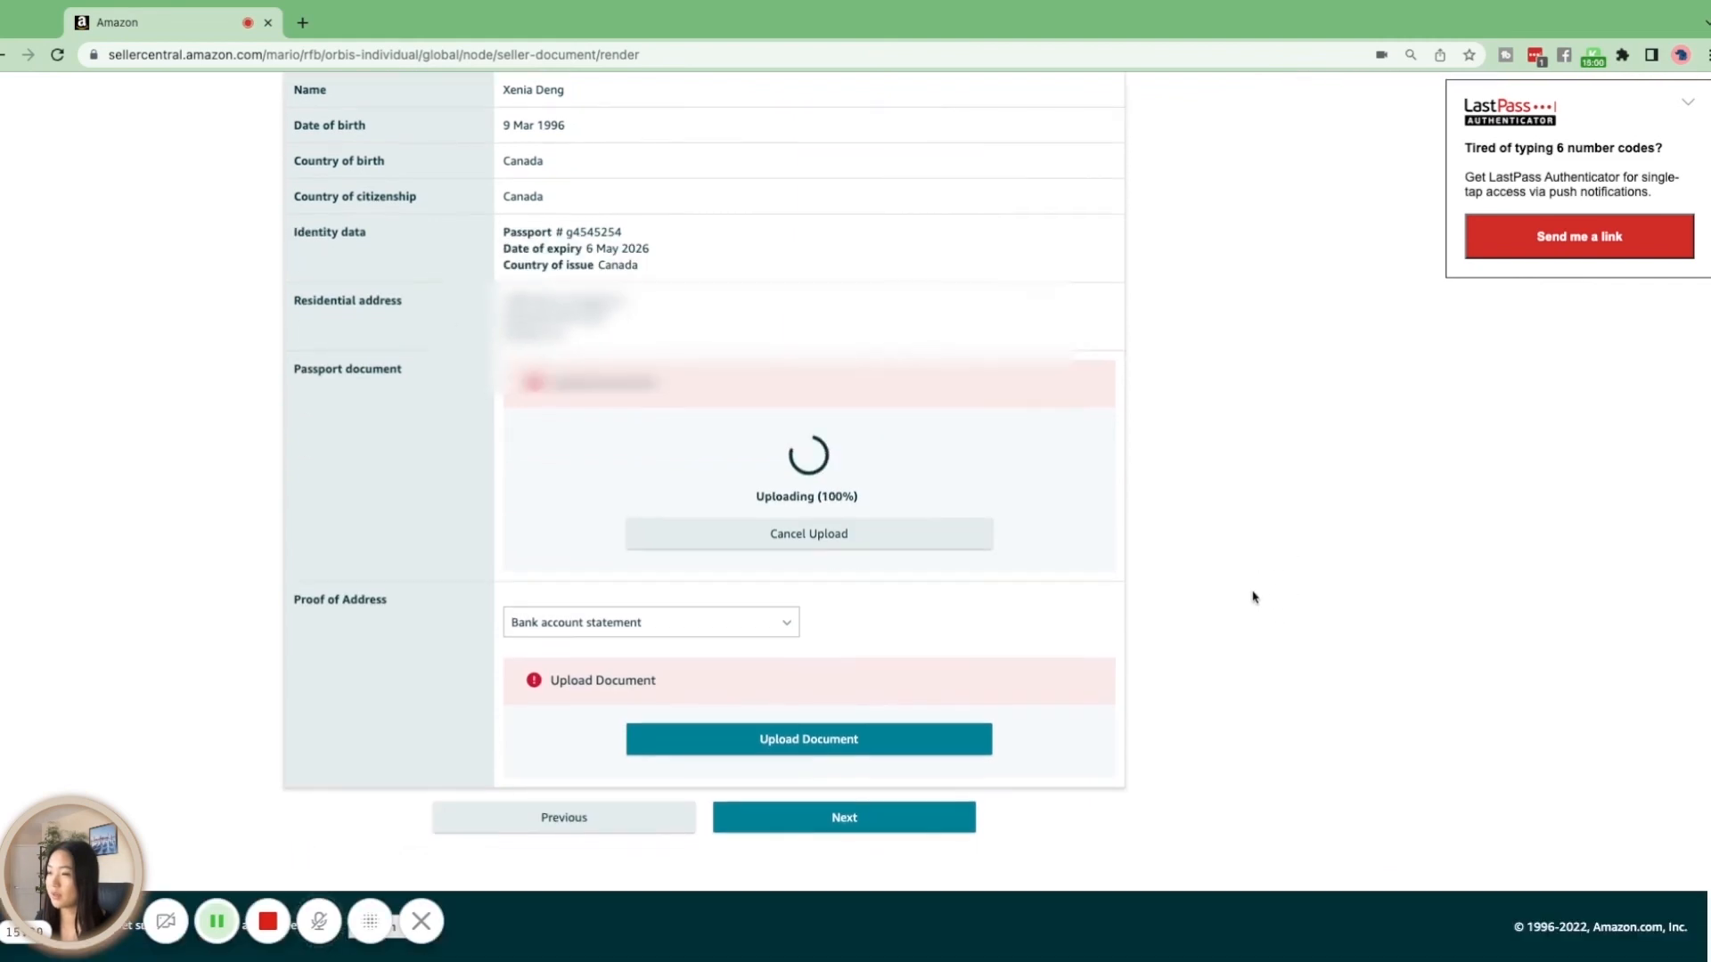
pyautogui.click(896, 745)
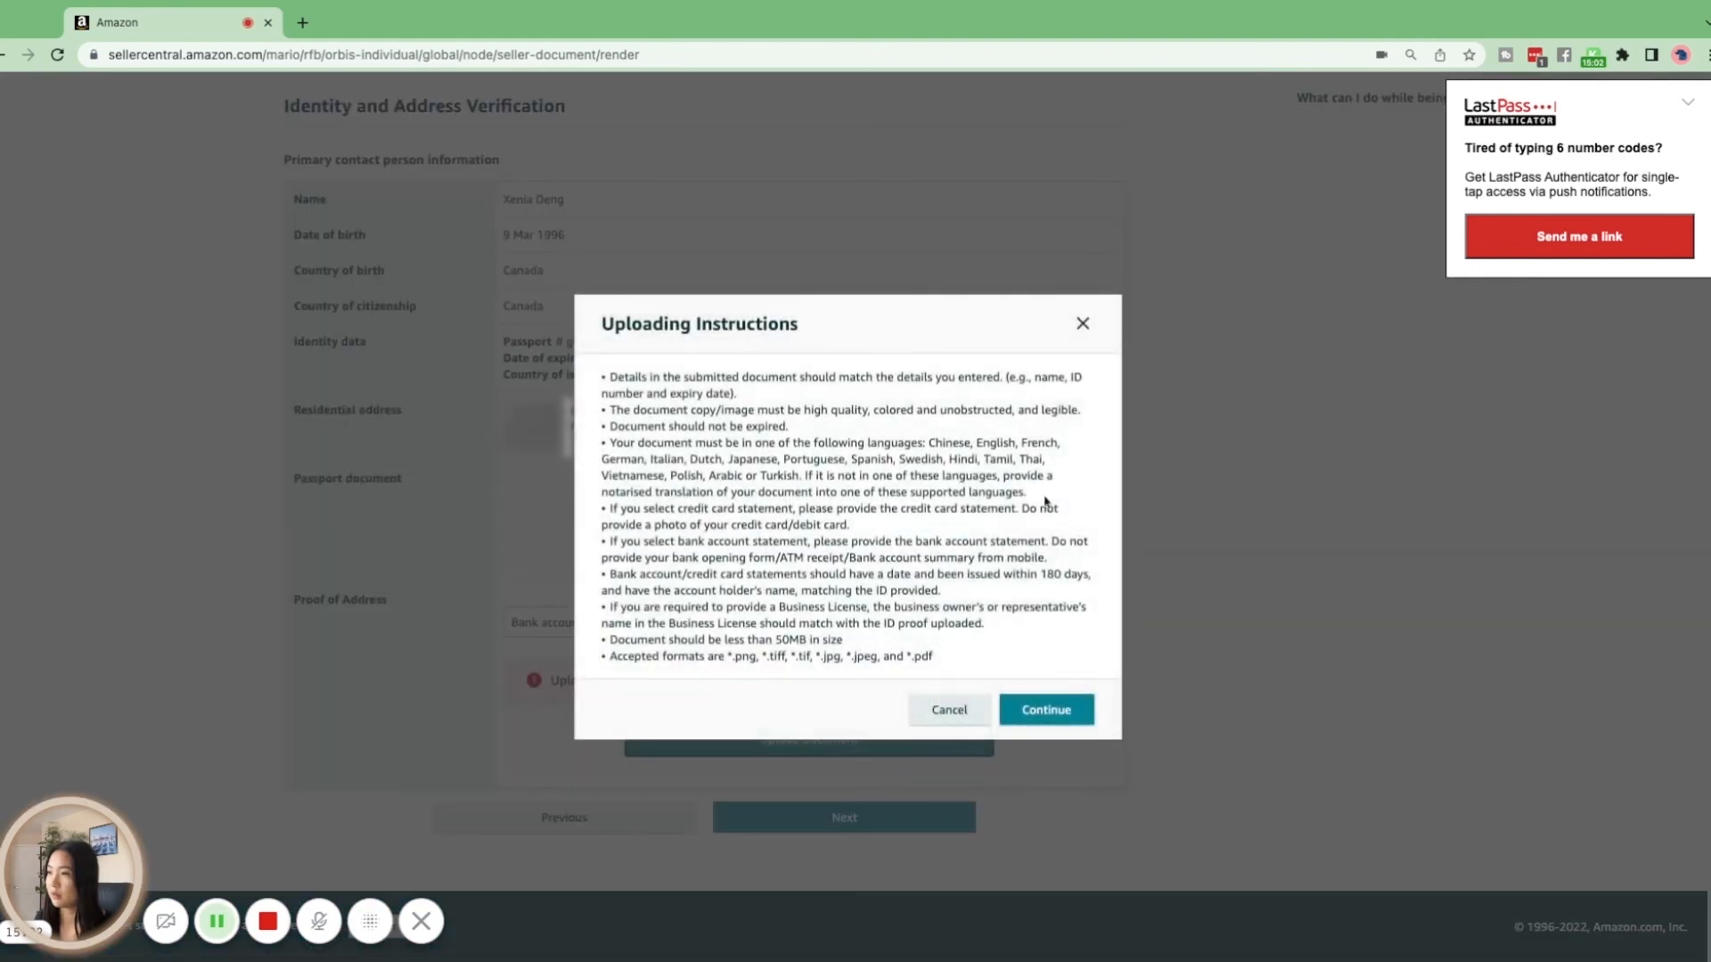
pyautogui.click(1055, 711)
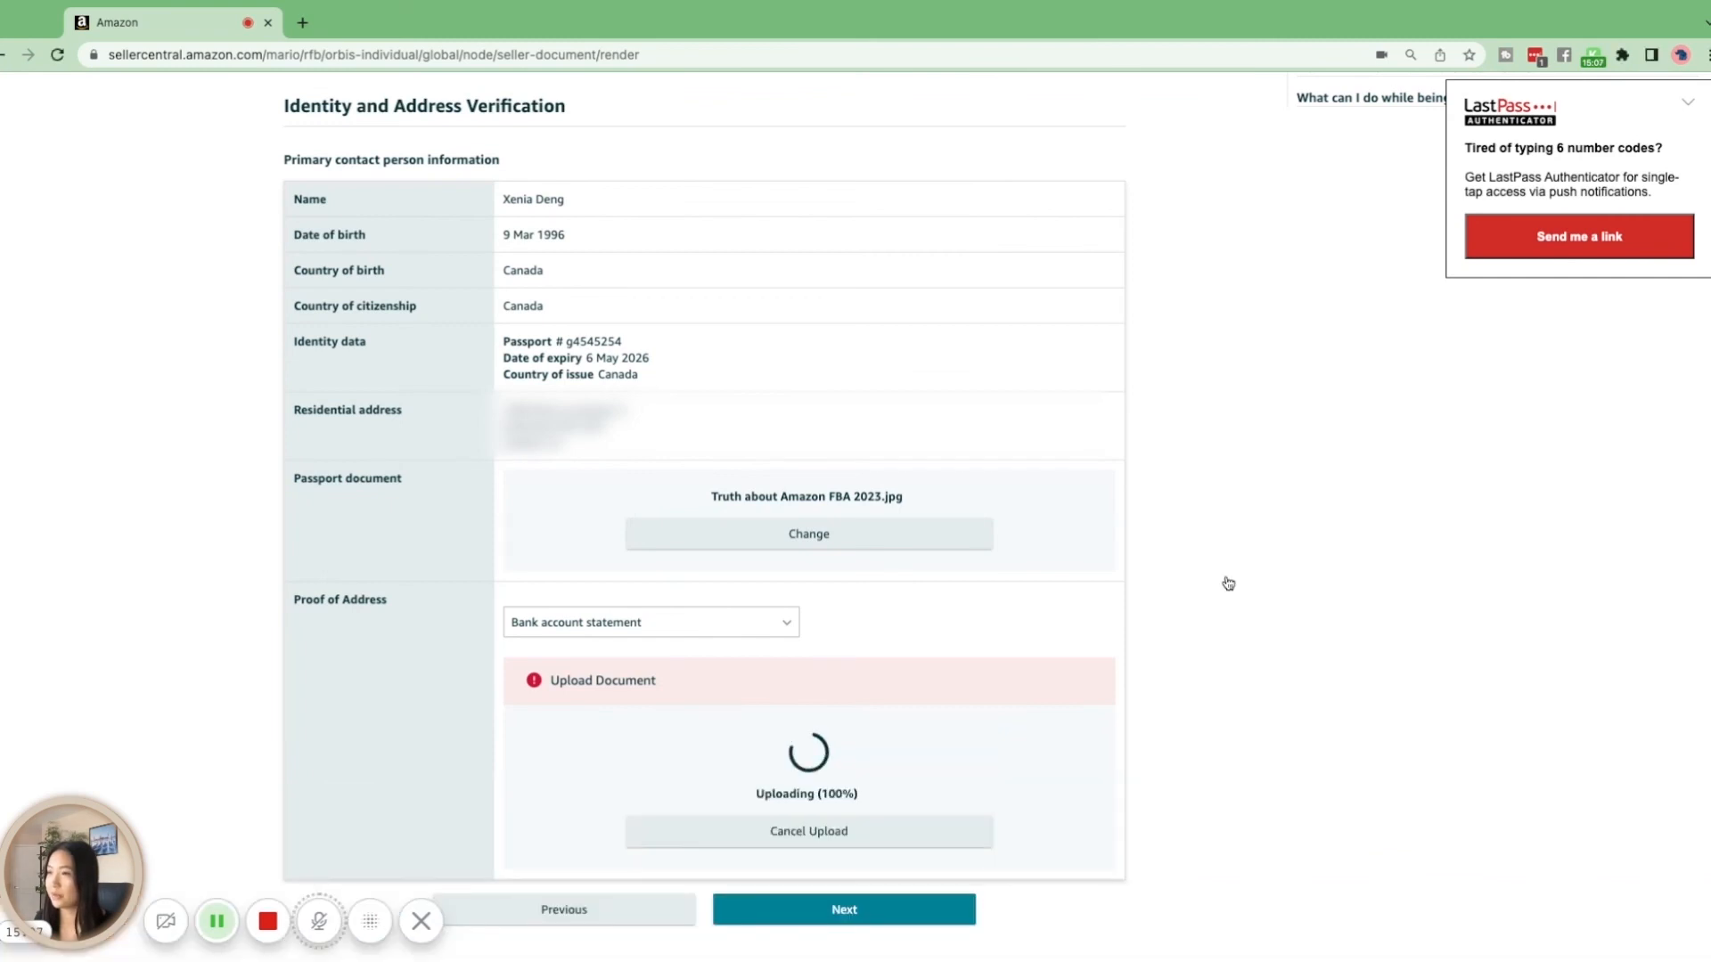
pyautogui.scroll(1, 1226, 584)
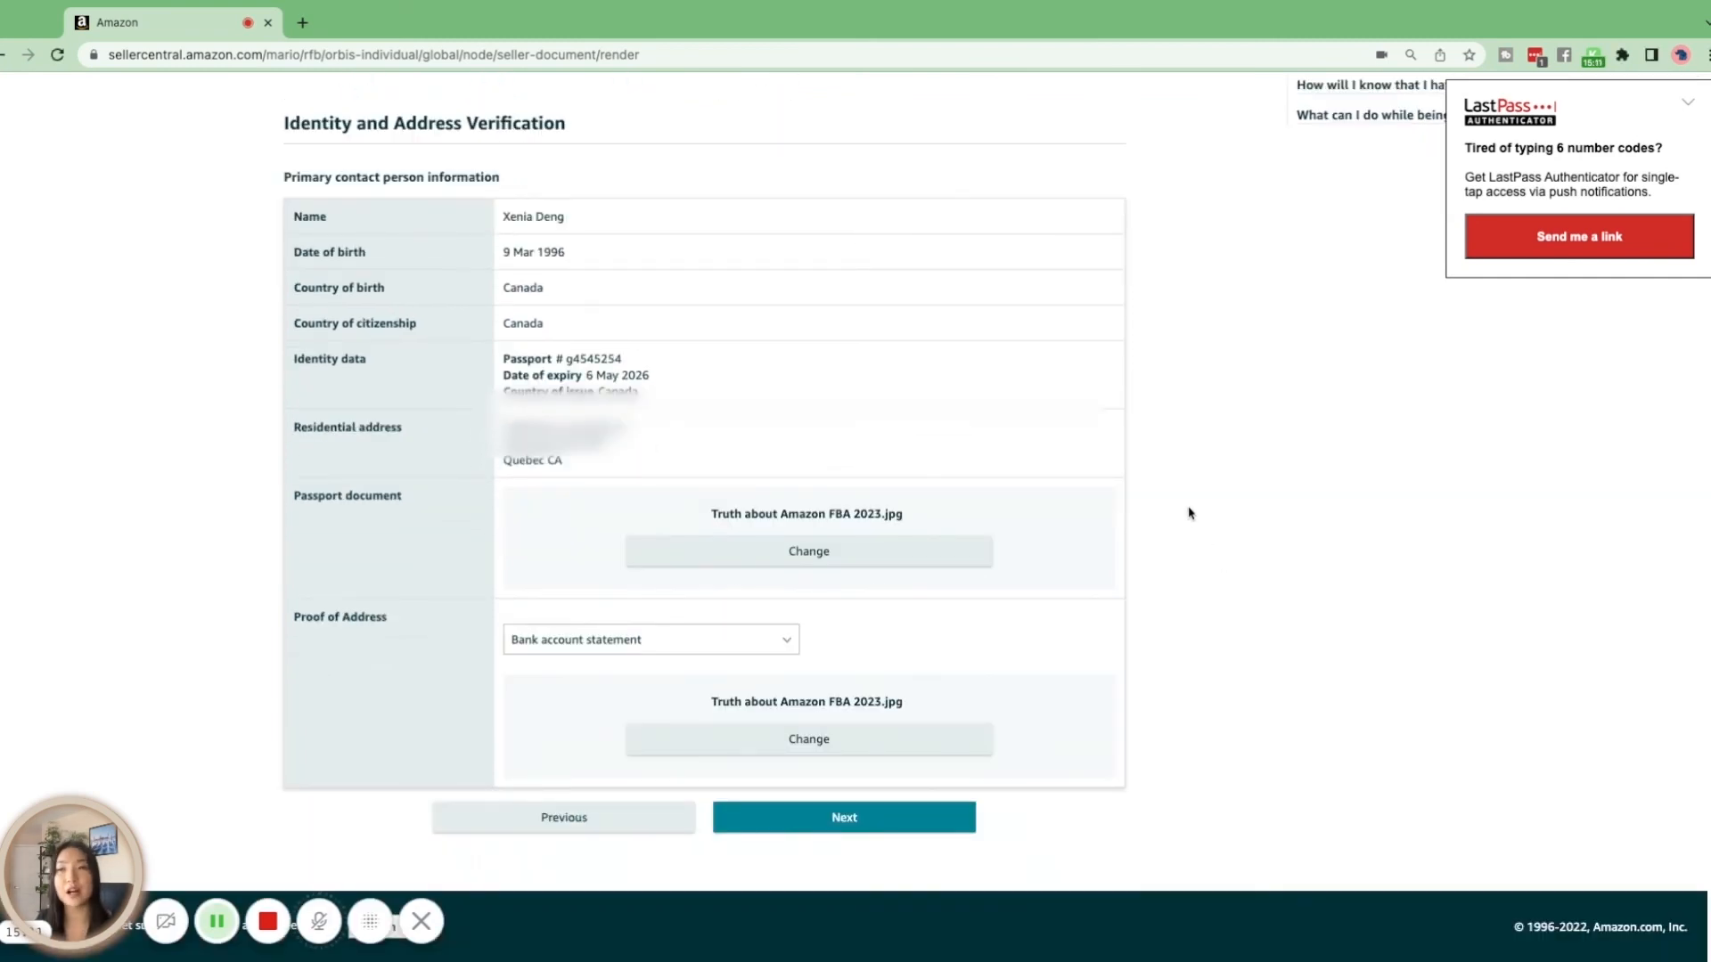
pyautogui.click(901, 819)
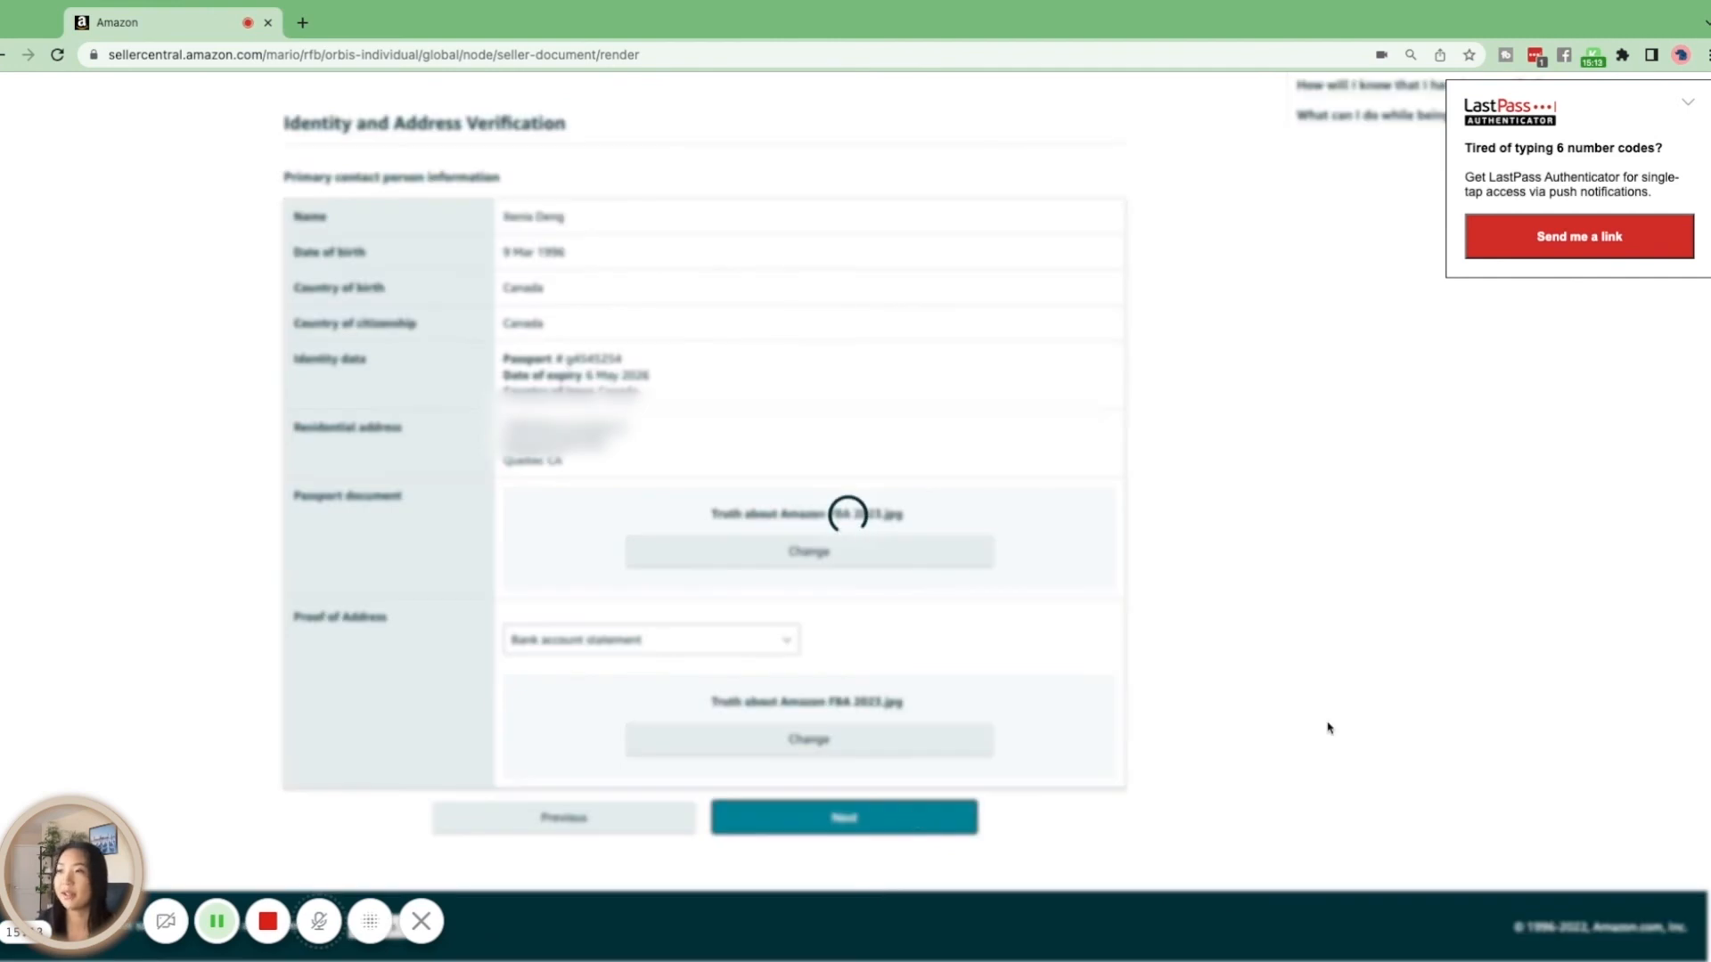